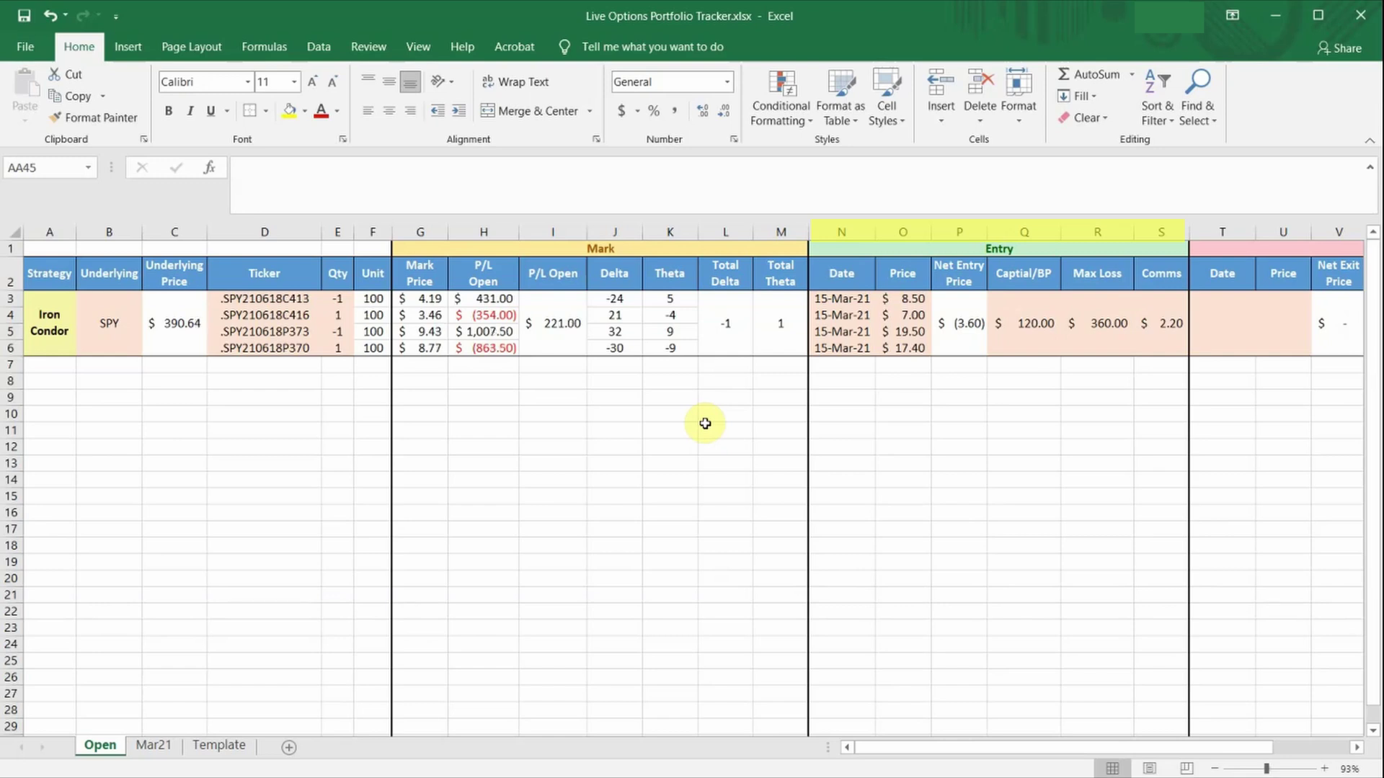
Scroll the sheet and review the Underlying Price formula, leaving it unchanged.
drag(1000, 748, 1130, 758)
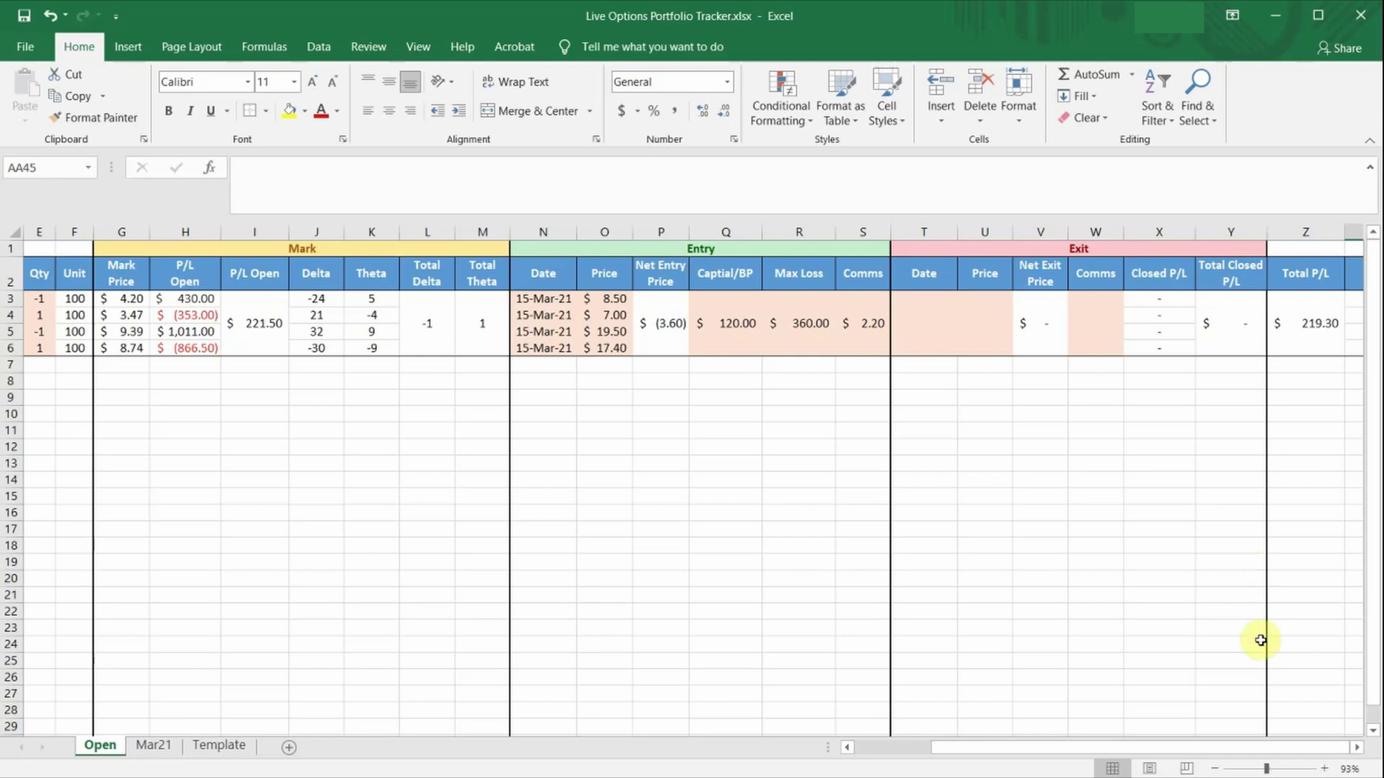
drag(1269, 747, 1171, 761)
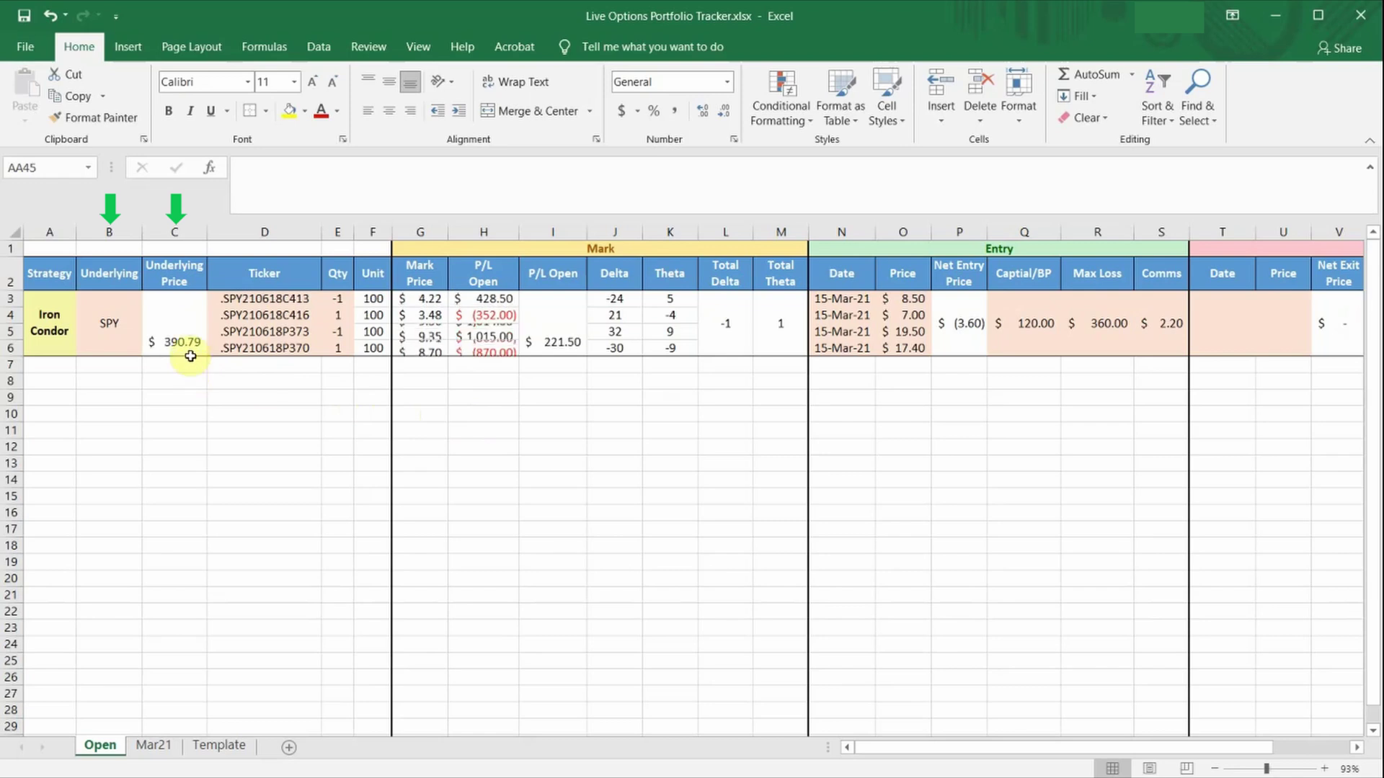
click(191, 346)
click(486, 181)
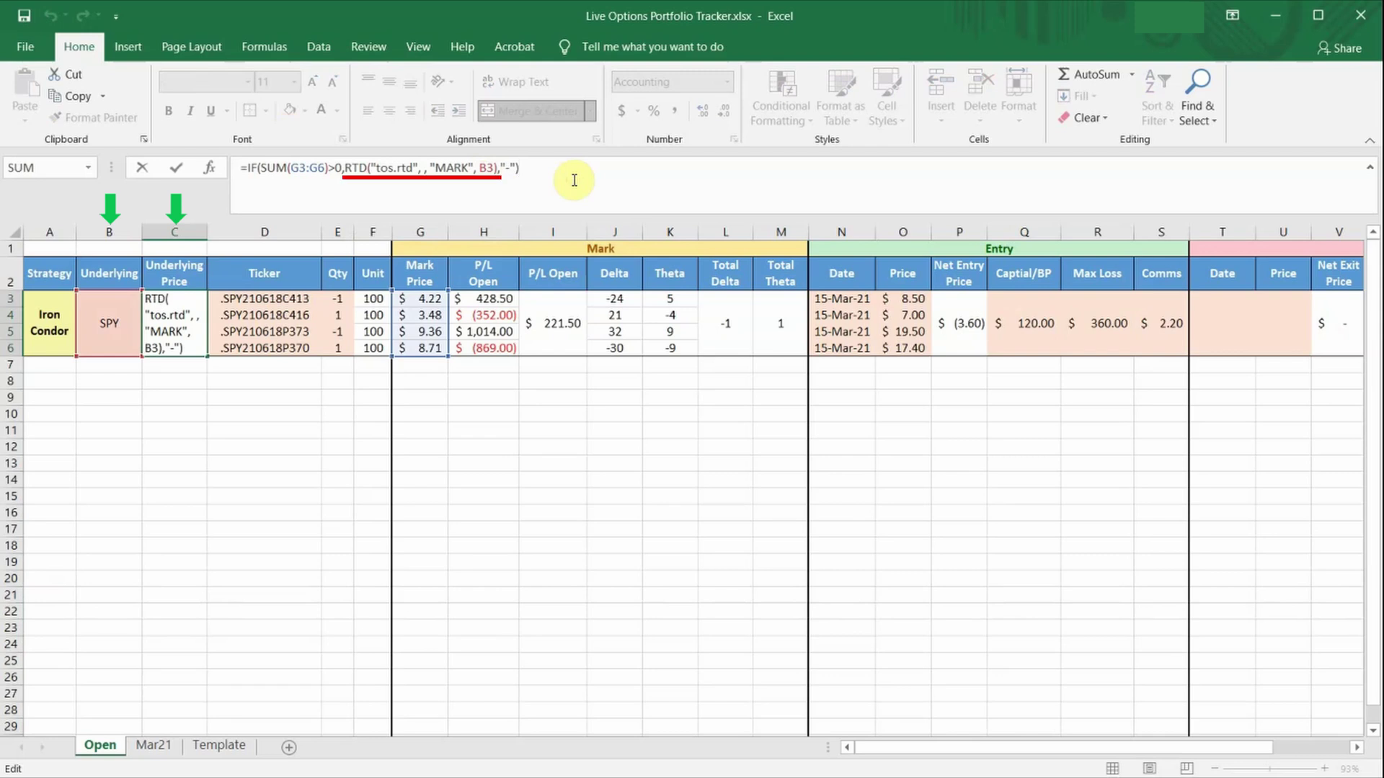
key(ctrl+Return)
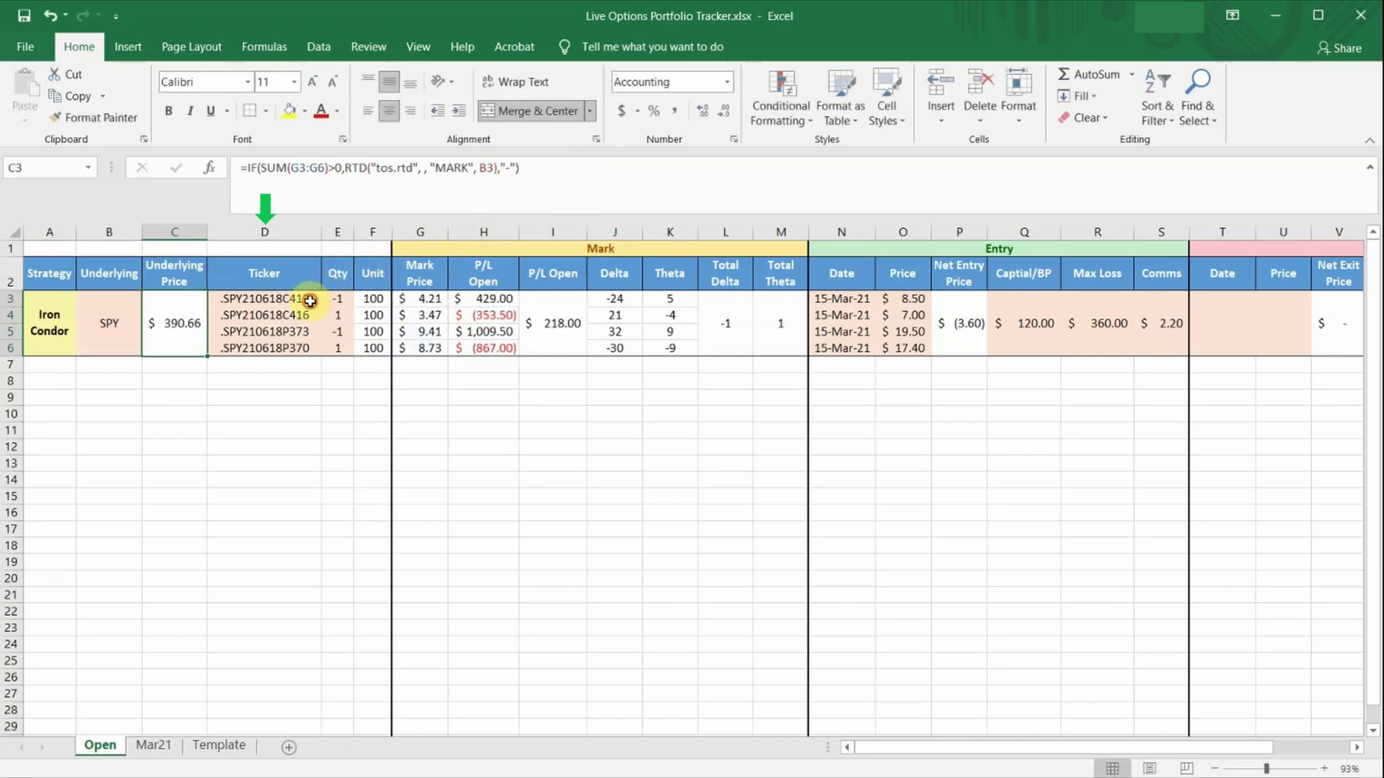
Review the ticker and quantity of each of the four condor legs.
click(310, 300)
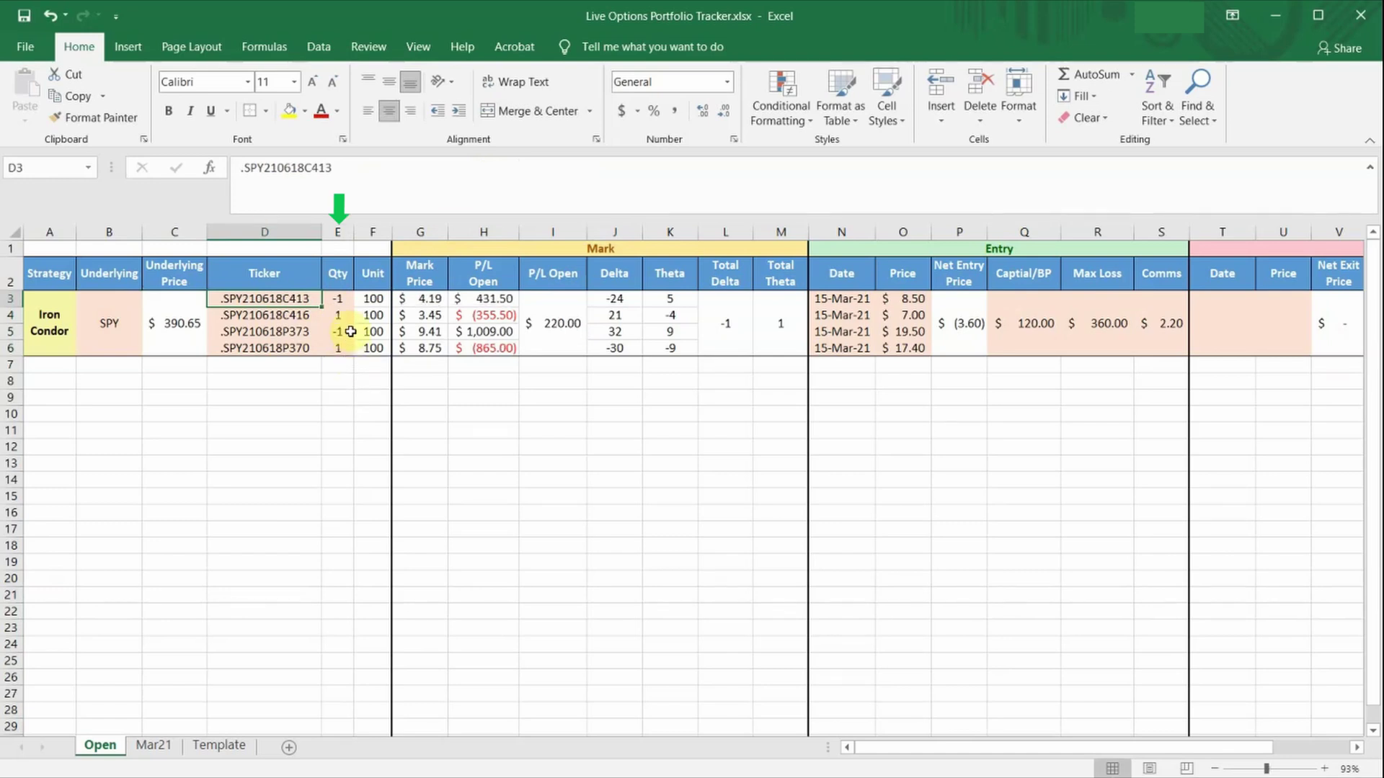
click(343, 303)
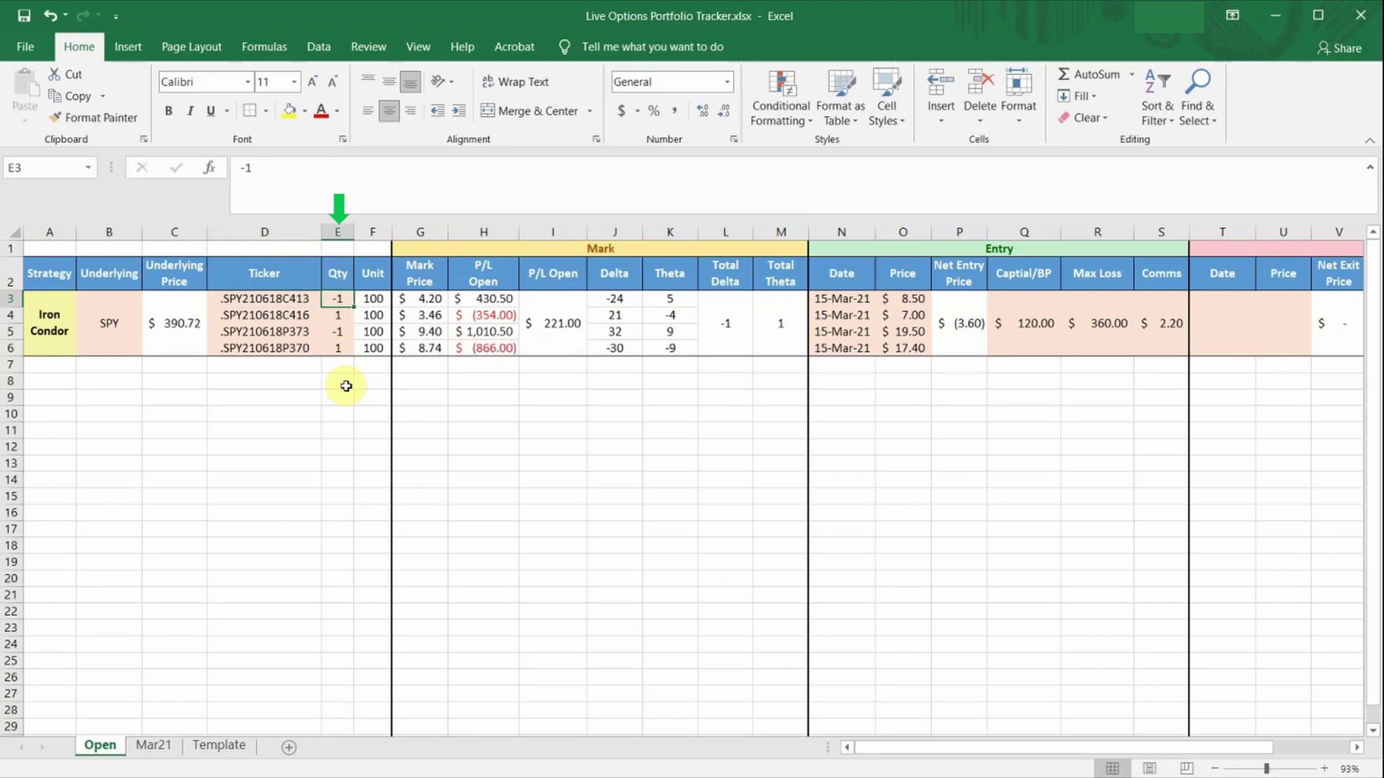
drag(292, 299, 334, 306)
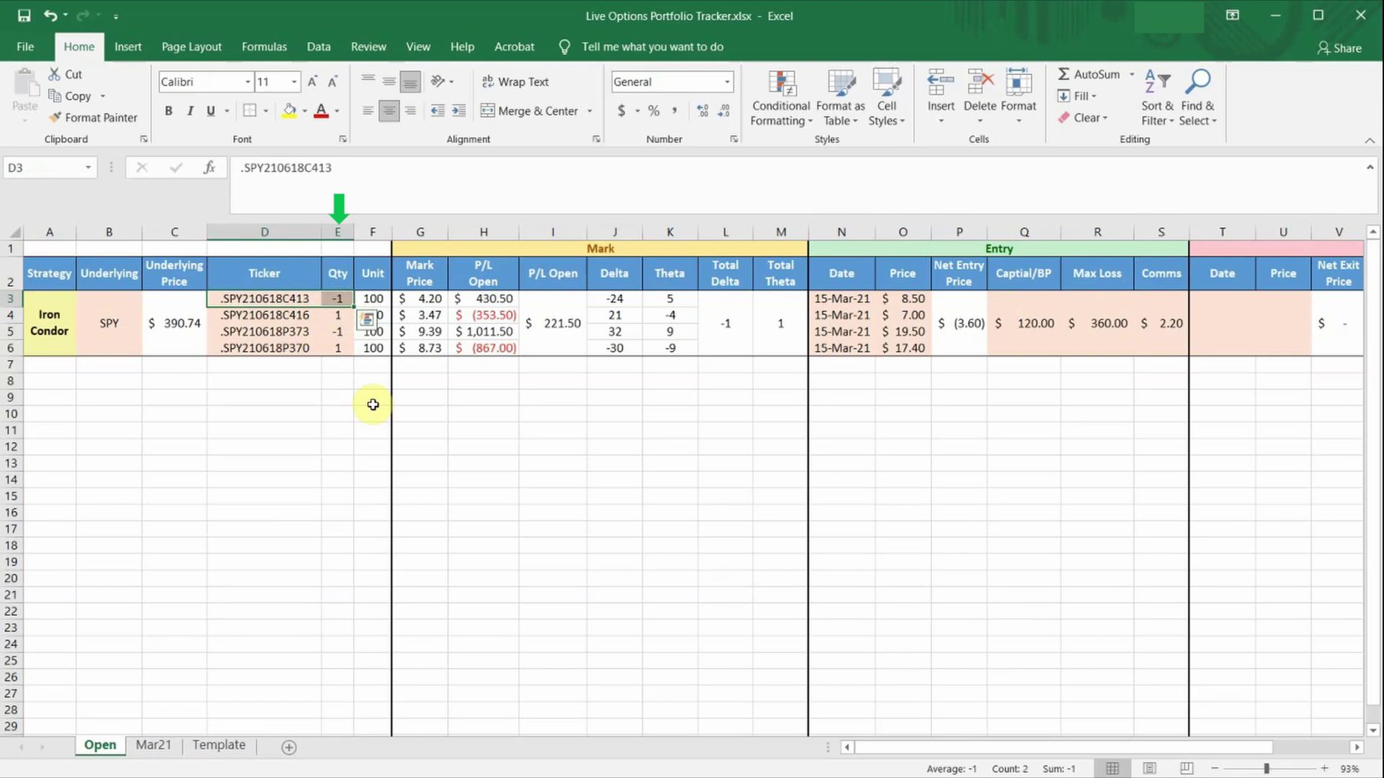
drag(281, 315, 330, 316)
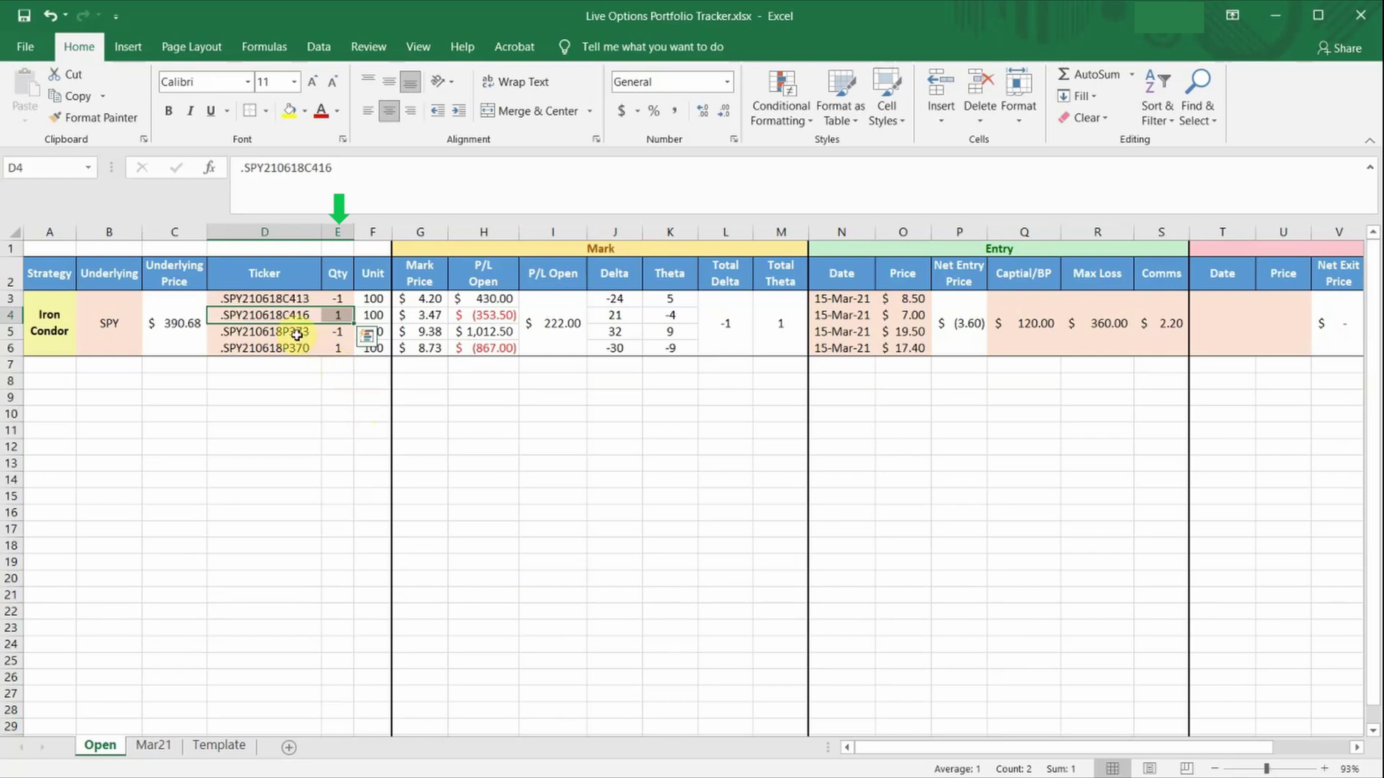
drag(285, 333, 336, 335)
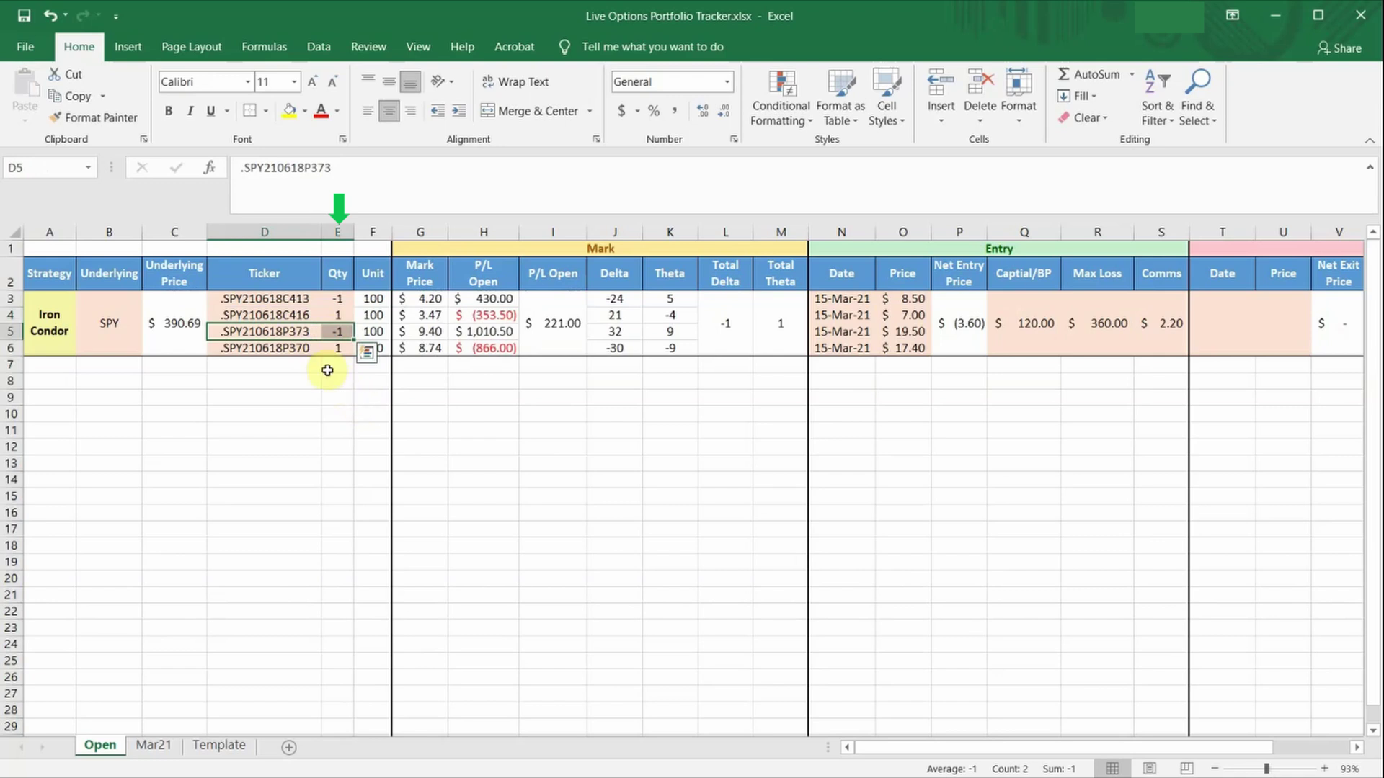
drag(288, 349, 332, 349)
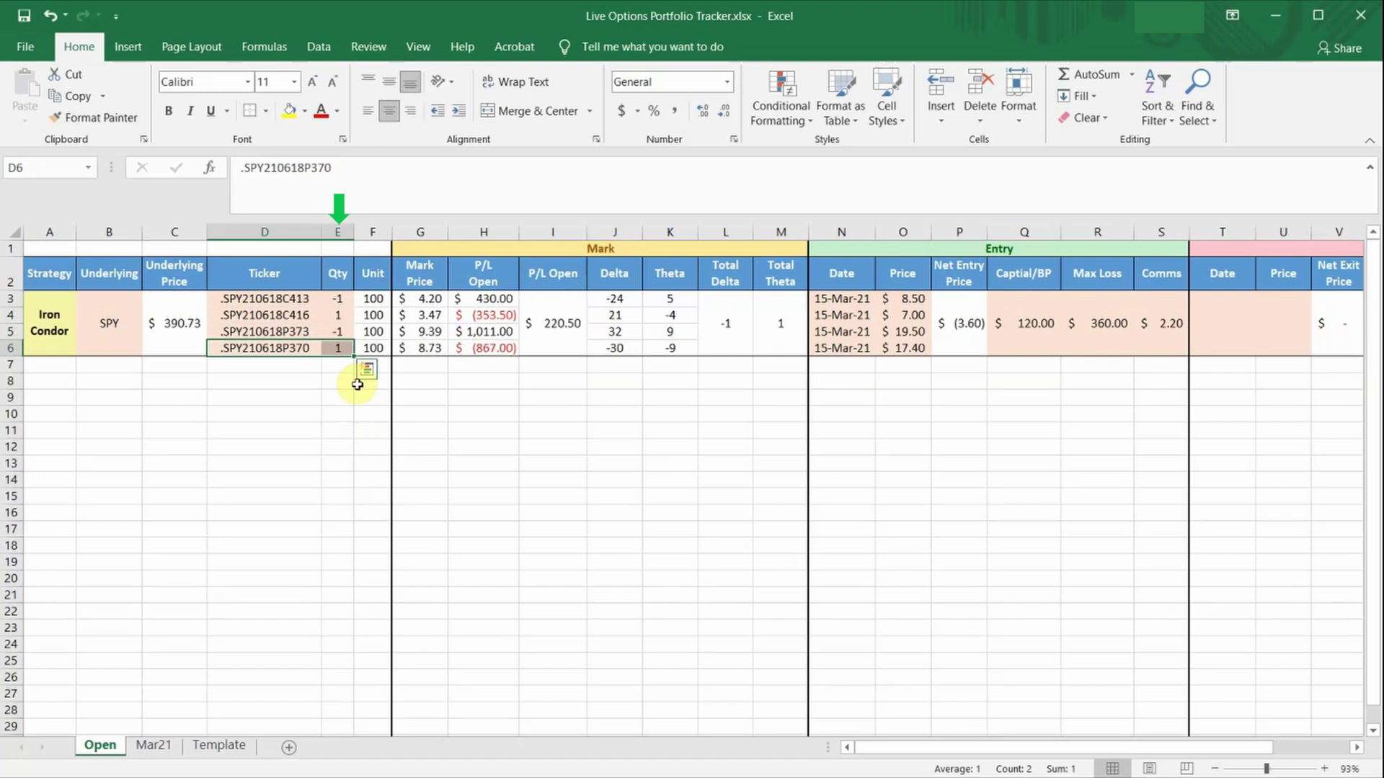
Check the first leg's contract unit, then open G3's =IF(T3="",RTD(...),"-") Mark Price formula.
click(375, 298)
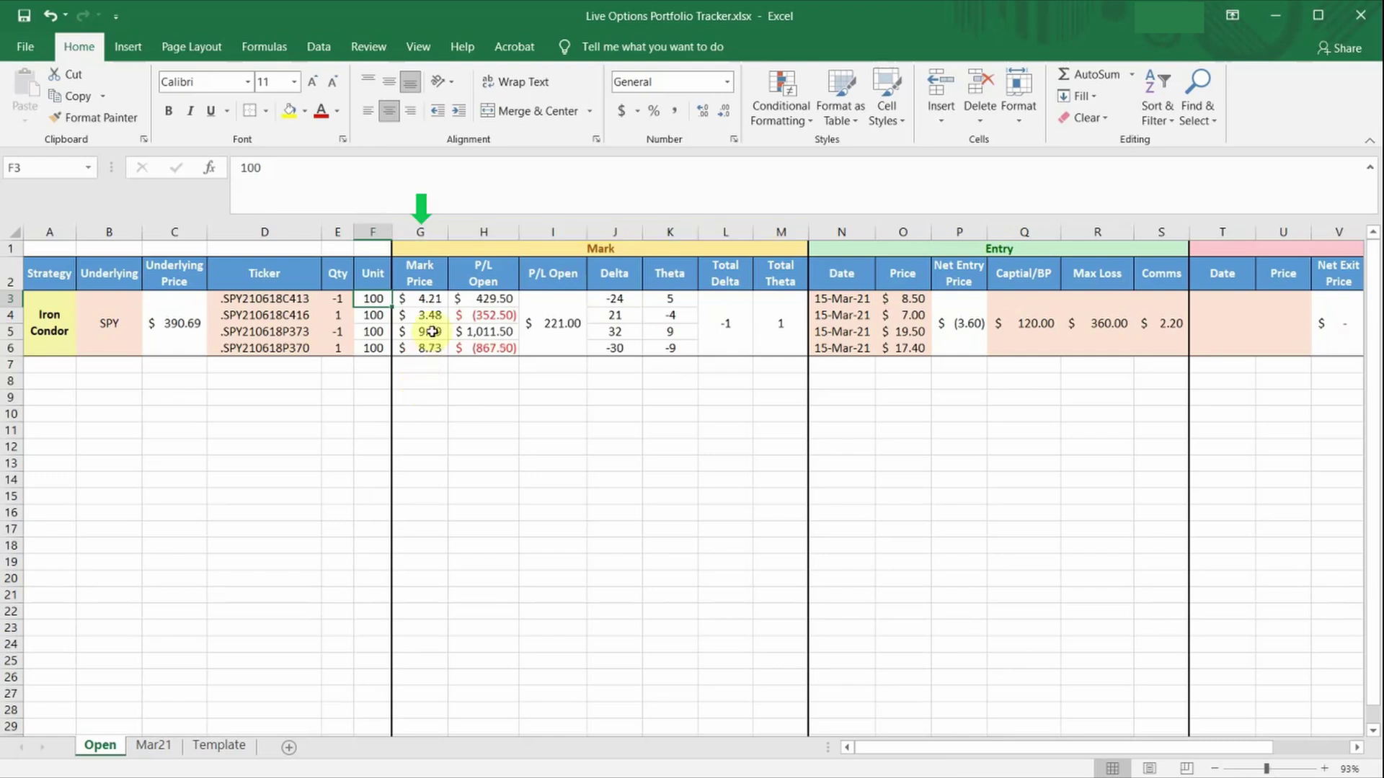
click(439, 300)
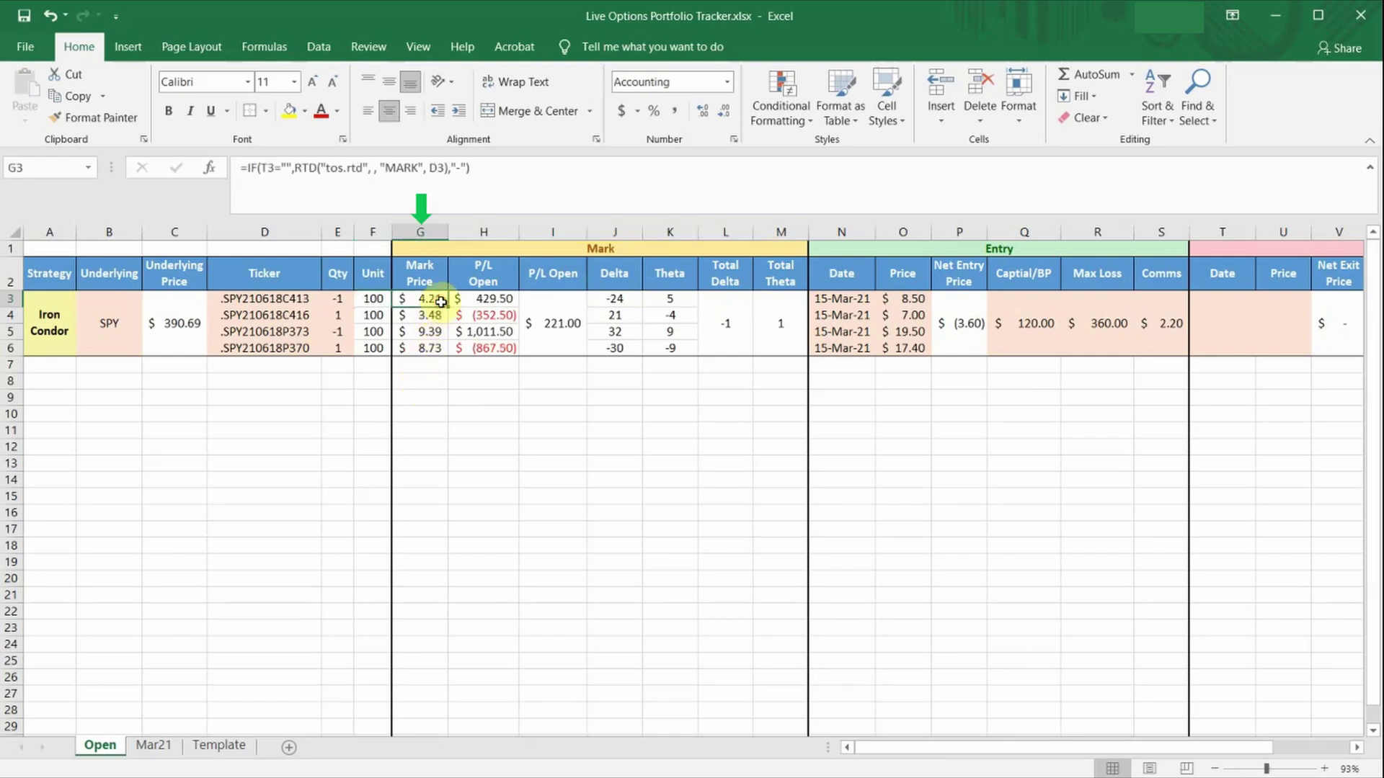
click(530, 174)
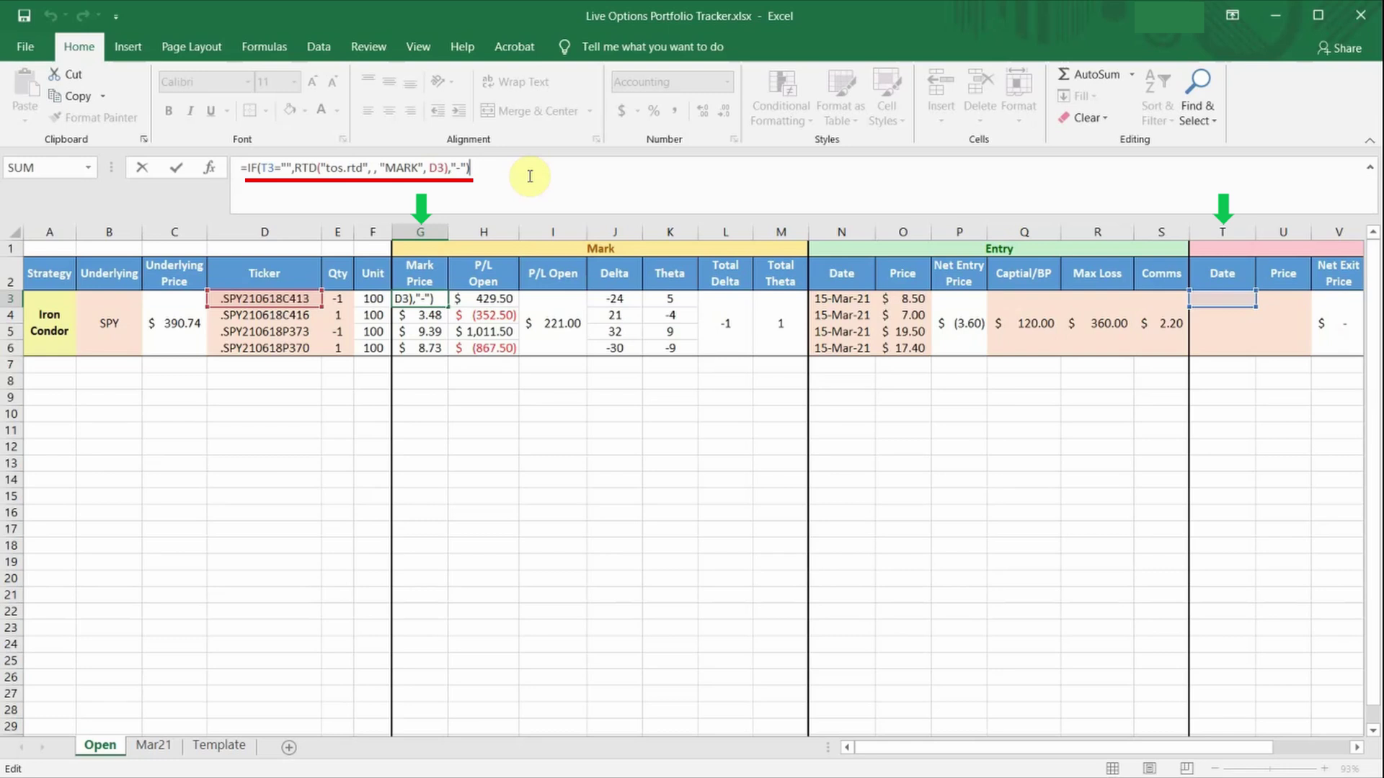
Enter 19-Mar-21 as T3's exit date and paste it as formulas into T4:T6.
key(Return)
click(1229, 302)
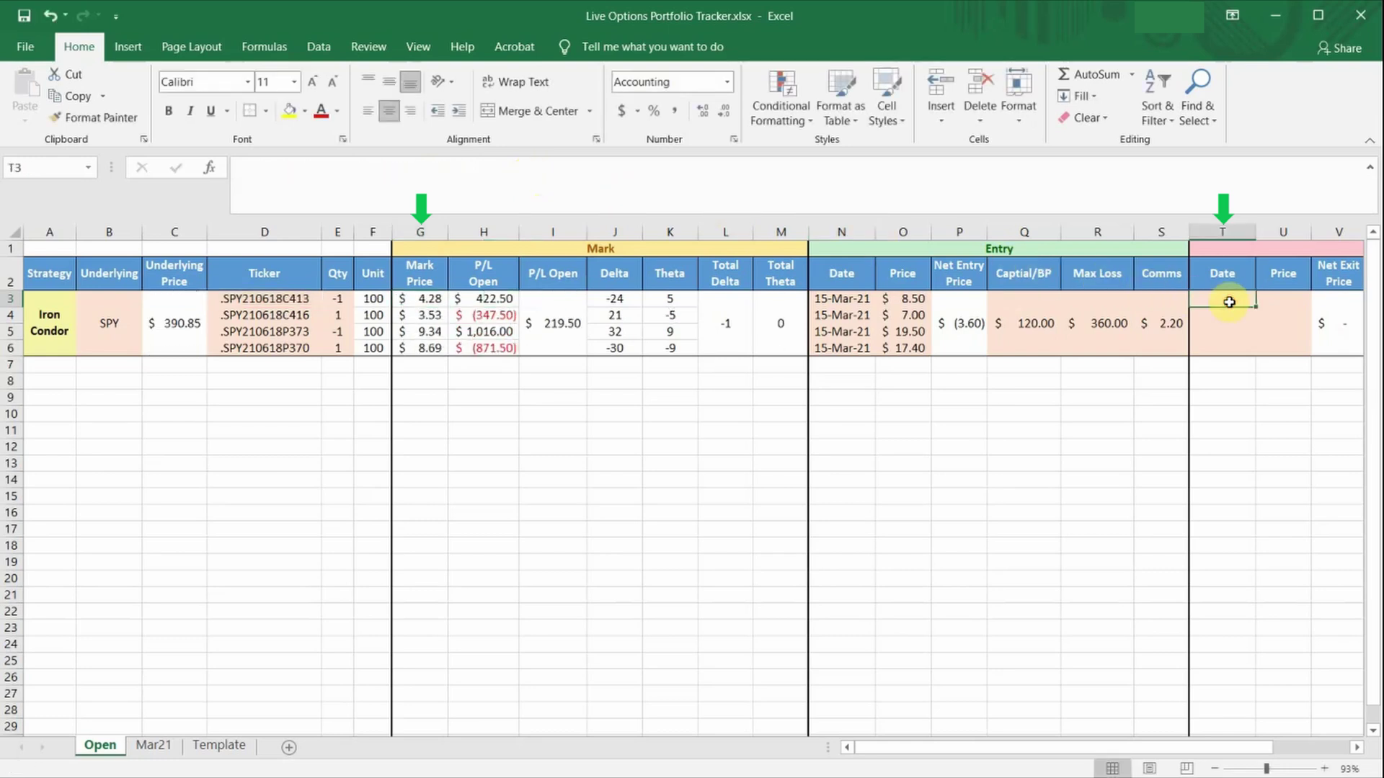
text(19mar)
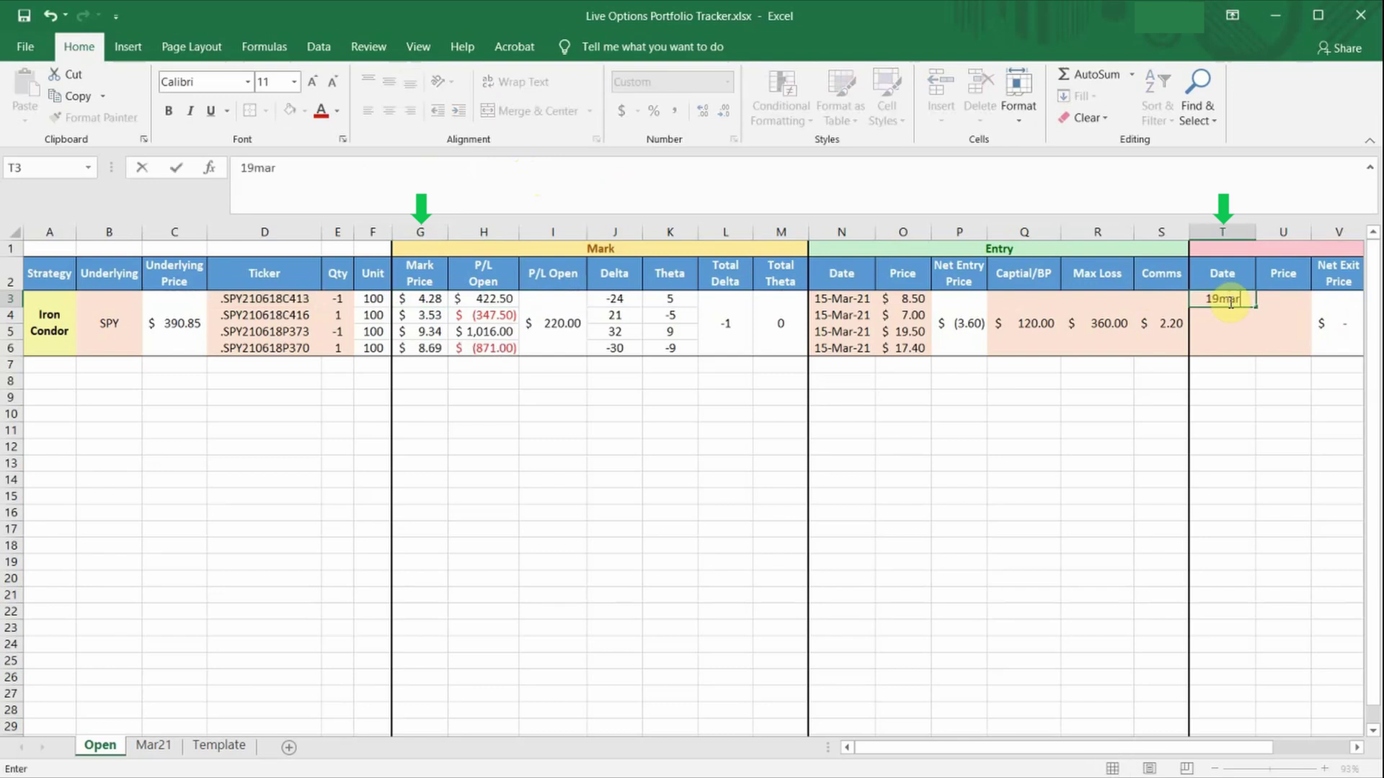
text(2021)
key(Return)
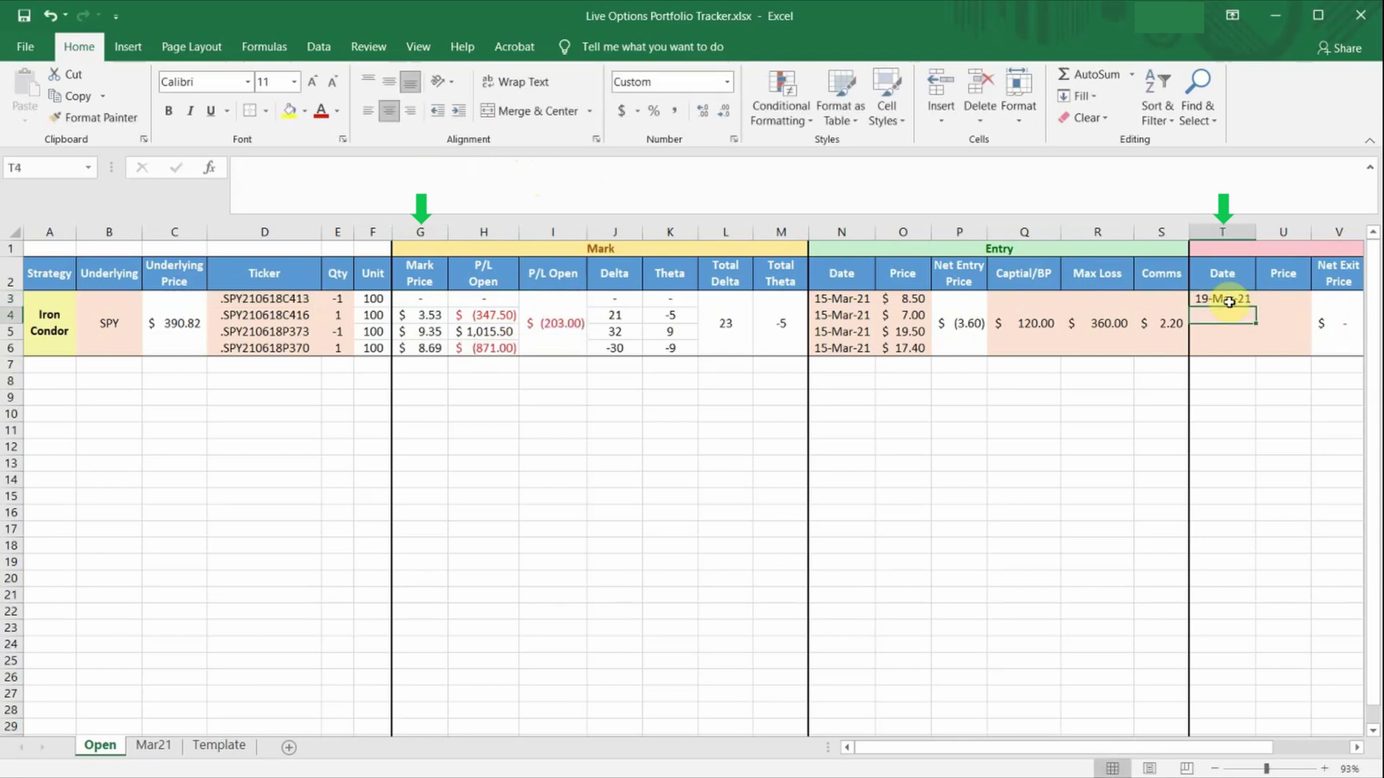
click(1229, 302)
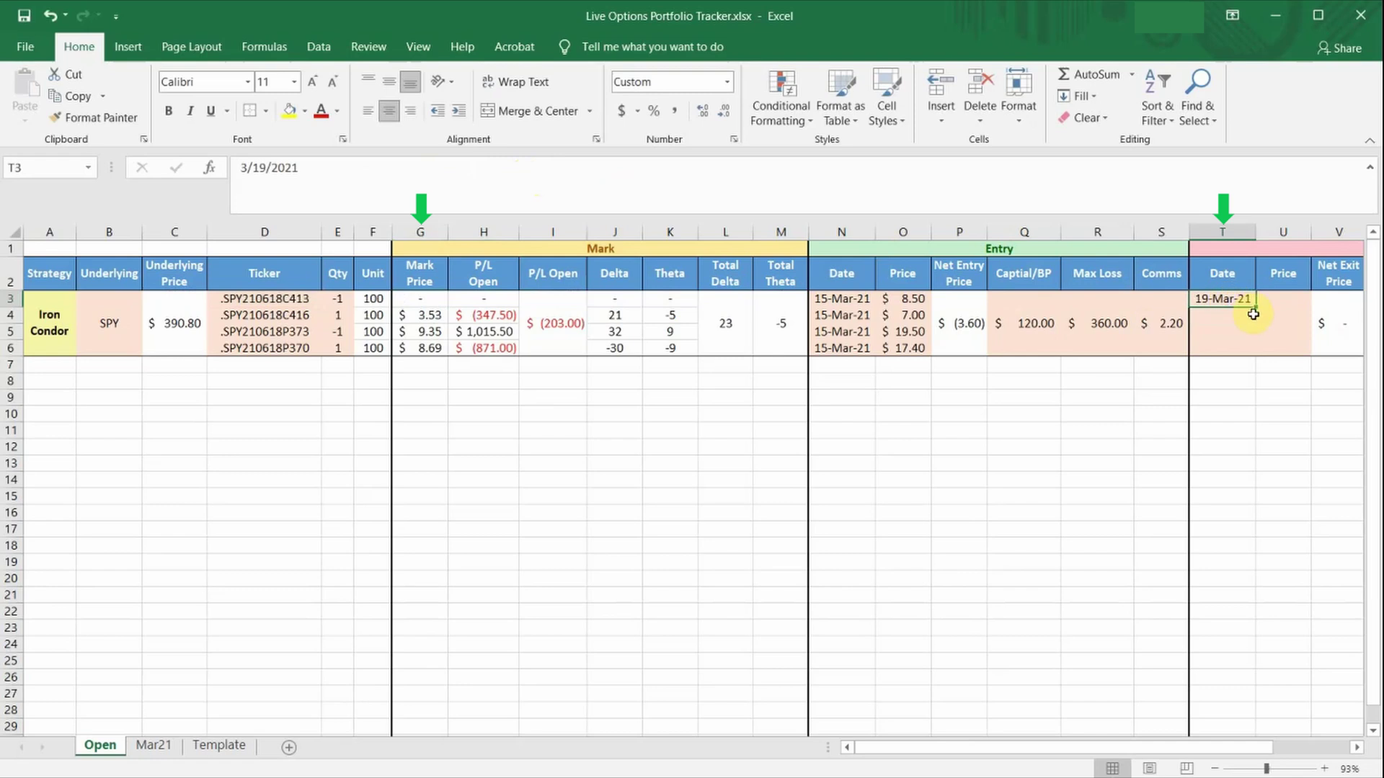
key(ctrl+c)
drag(1245, 315, 1247, 349)
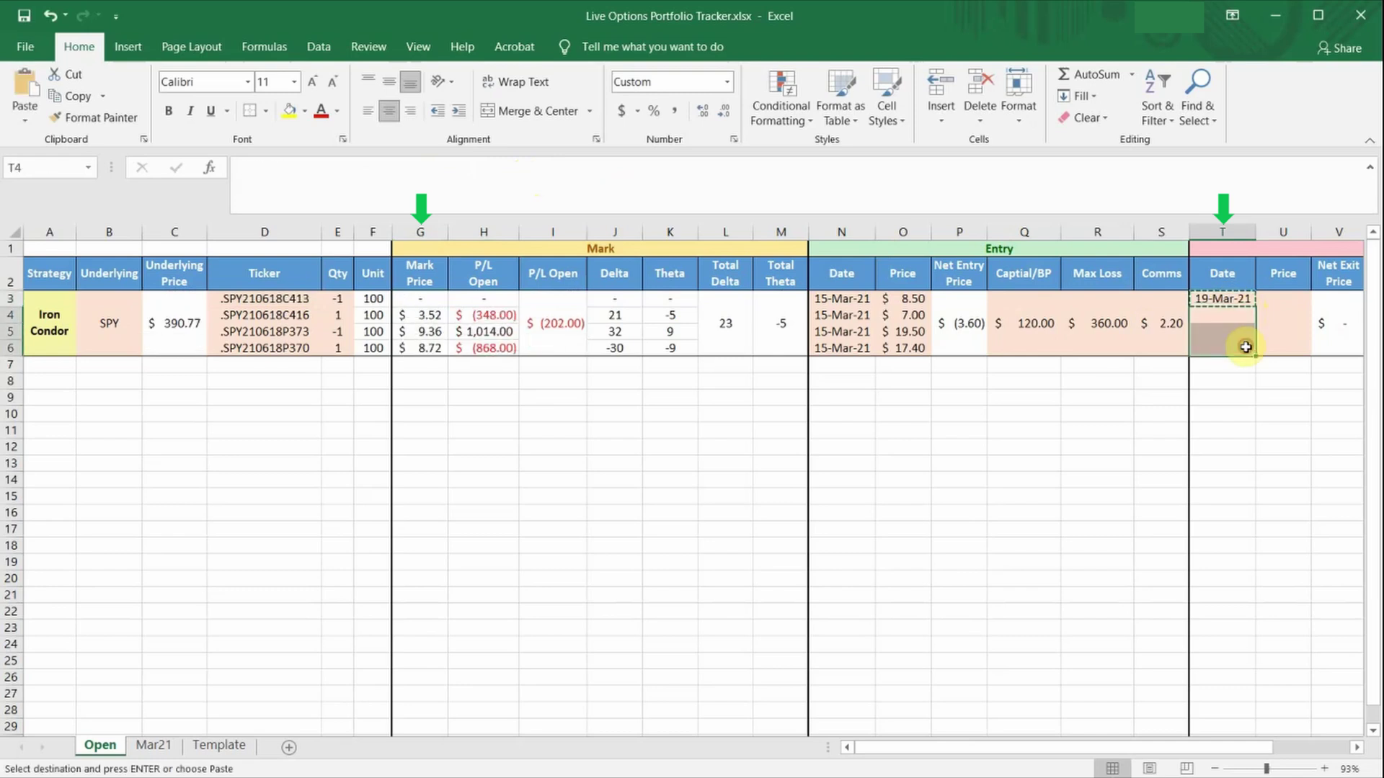
right_click(1248, 351)
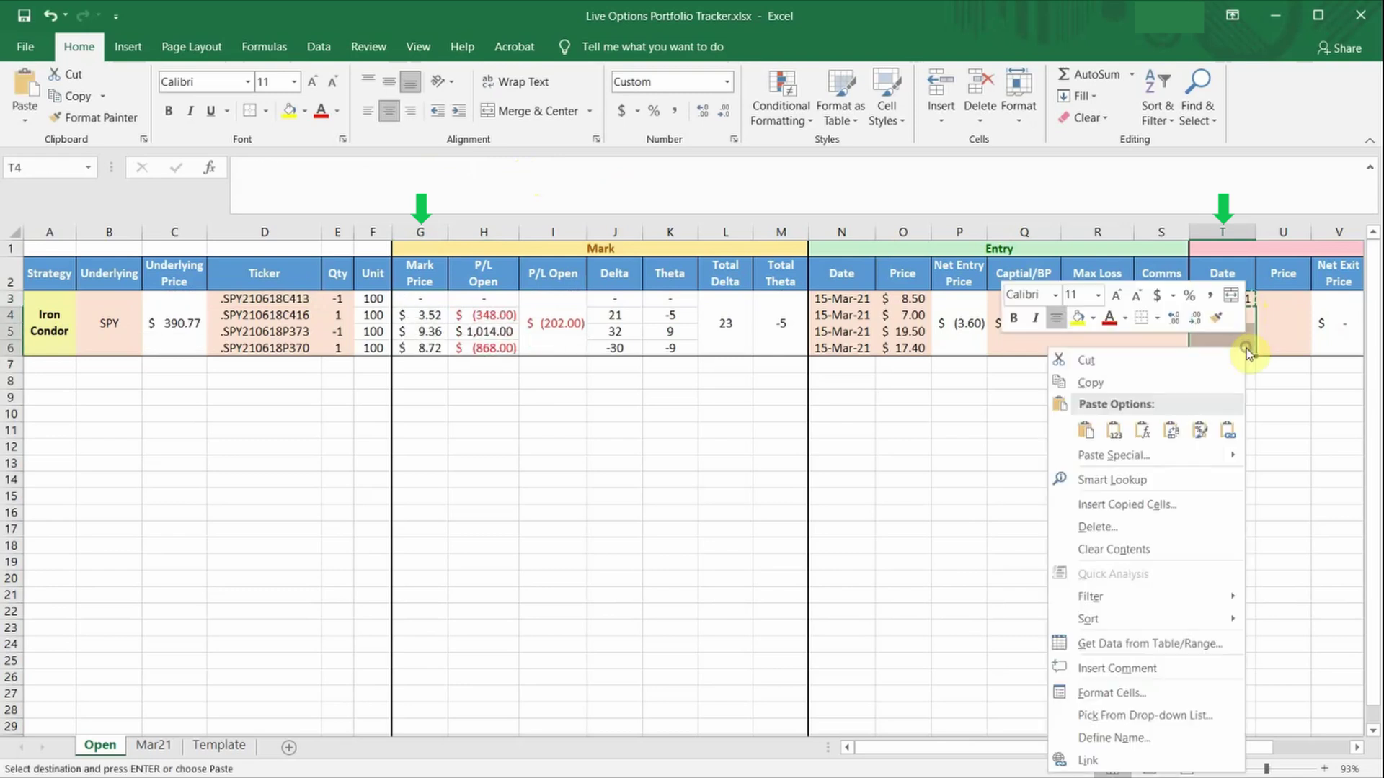
click(1145, 431)
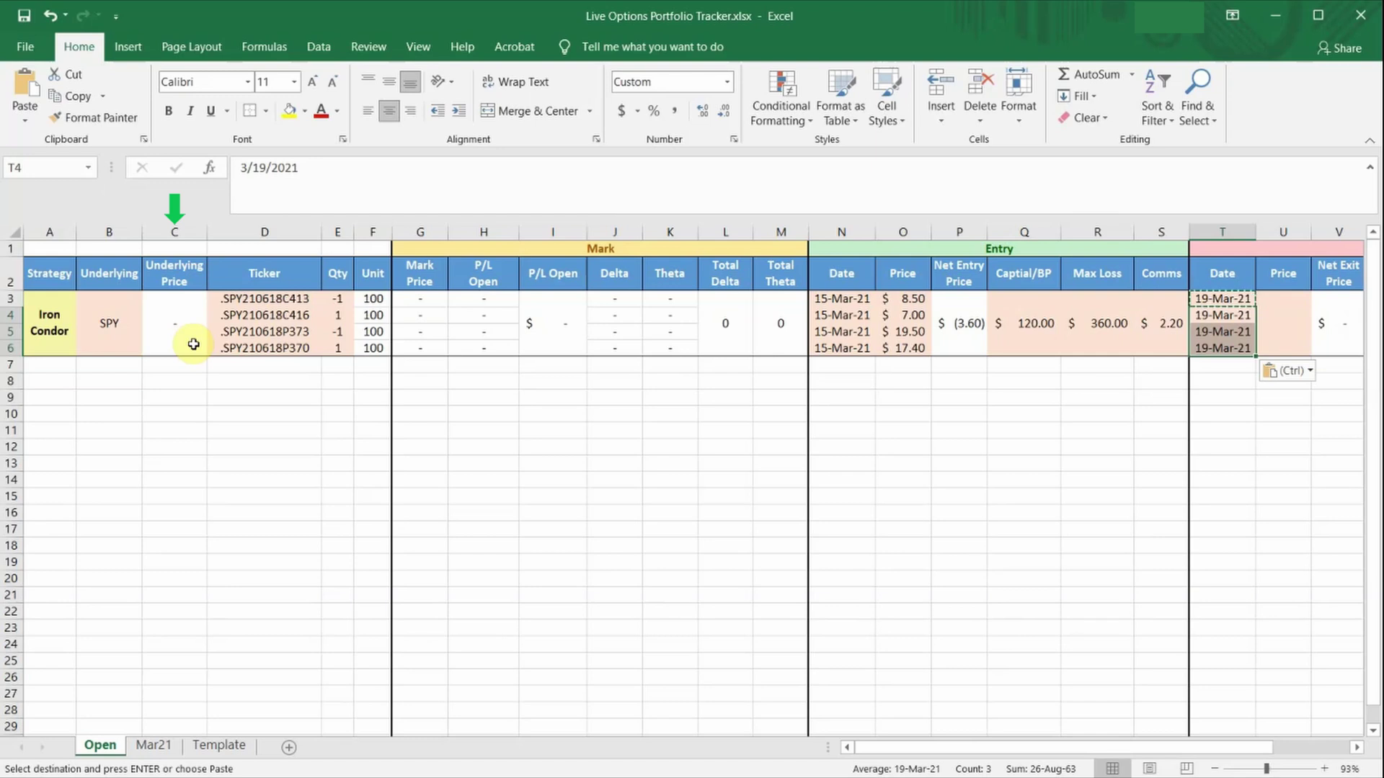
click(193, 344)
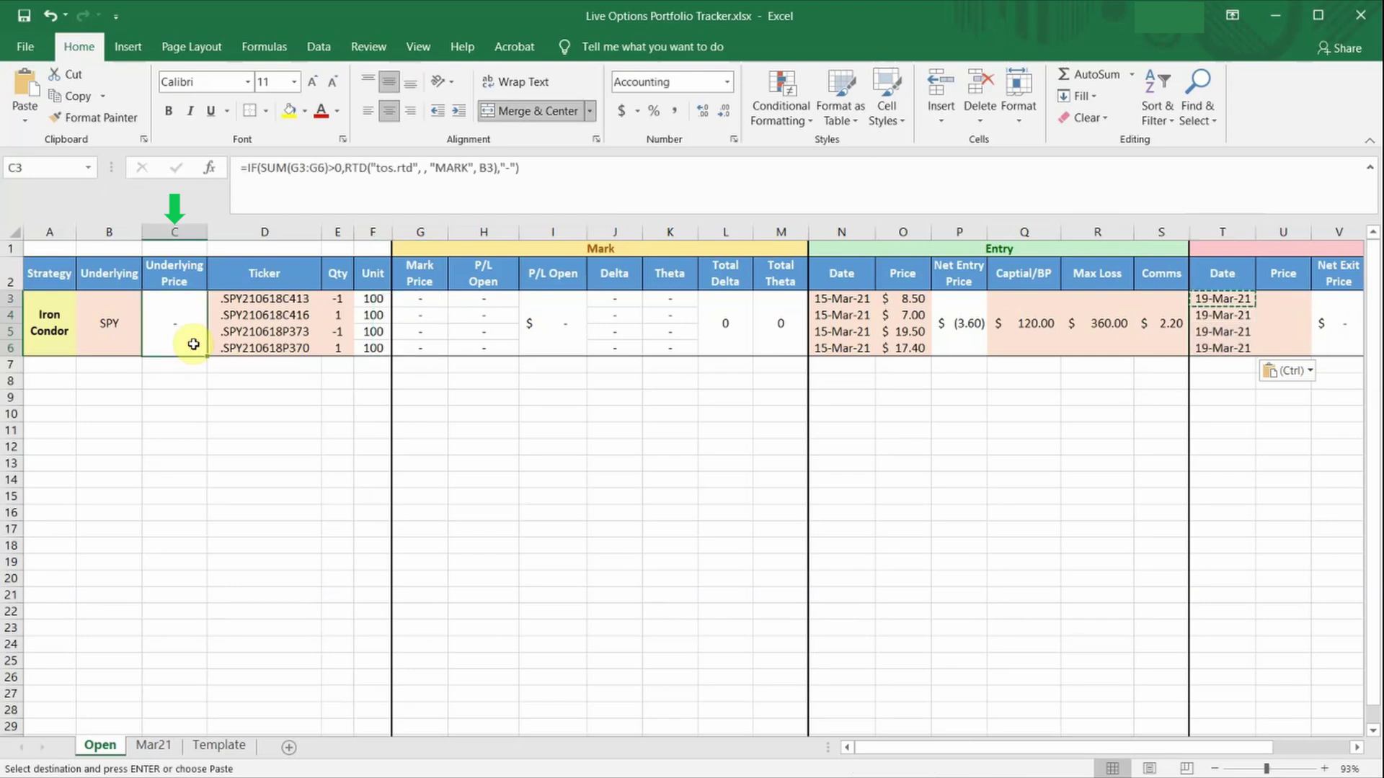
click(544, 183)
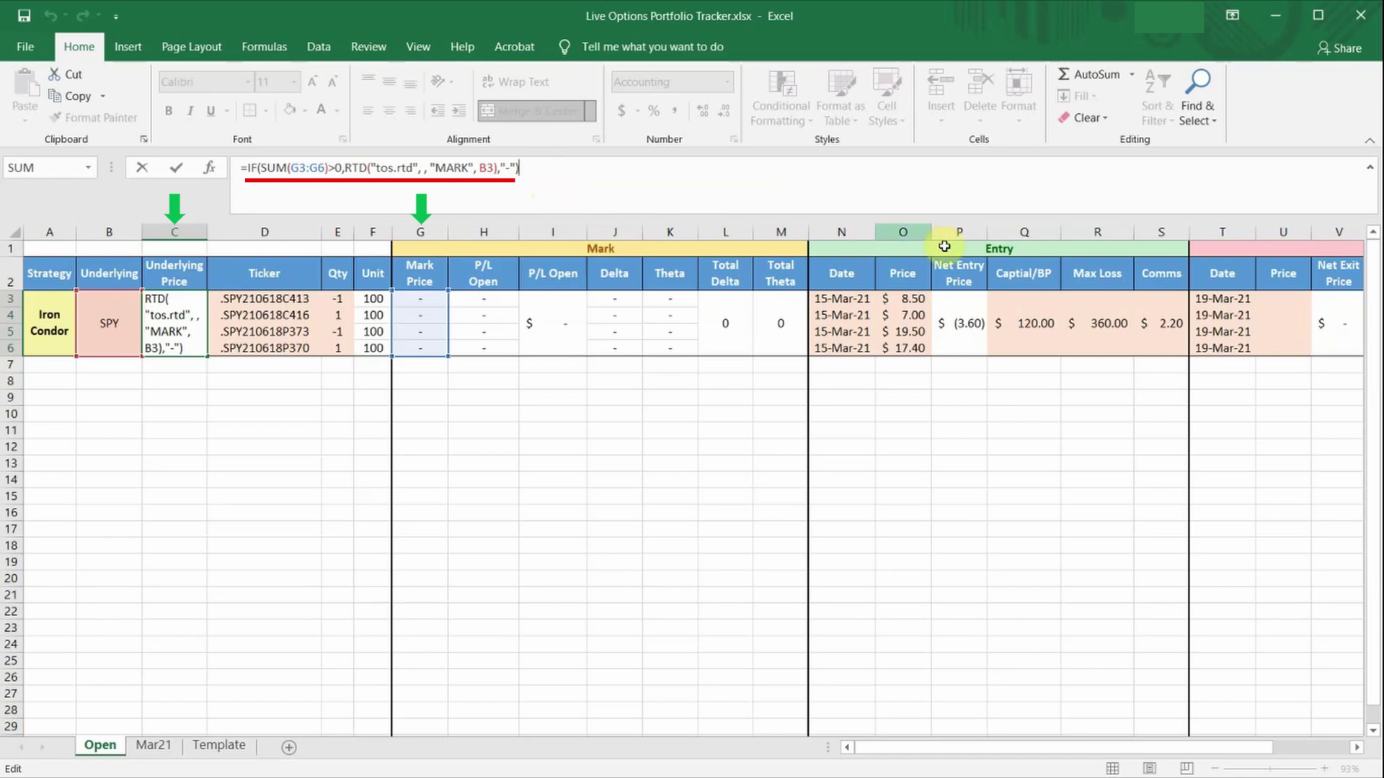
click(1224, 326)
Clear the put legs' exit dates in T5:T6, then open H3's P/L Open formula.
drag(1226, 334, 1233, 344)
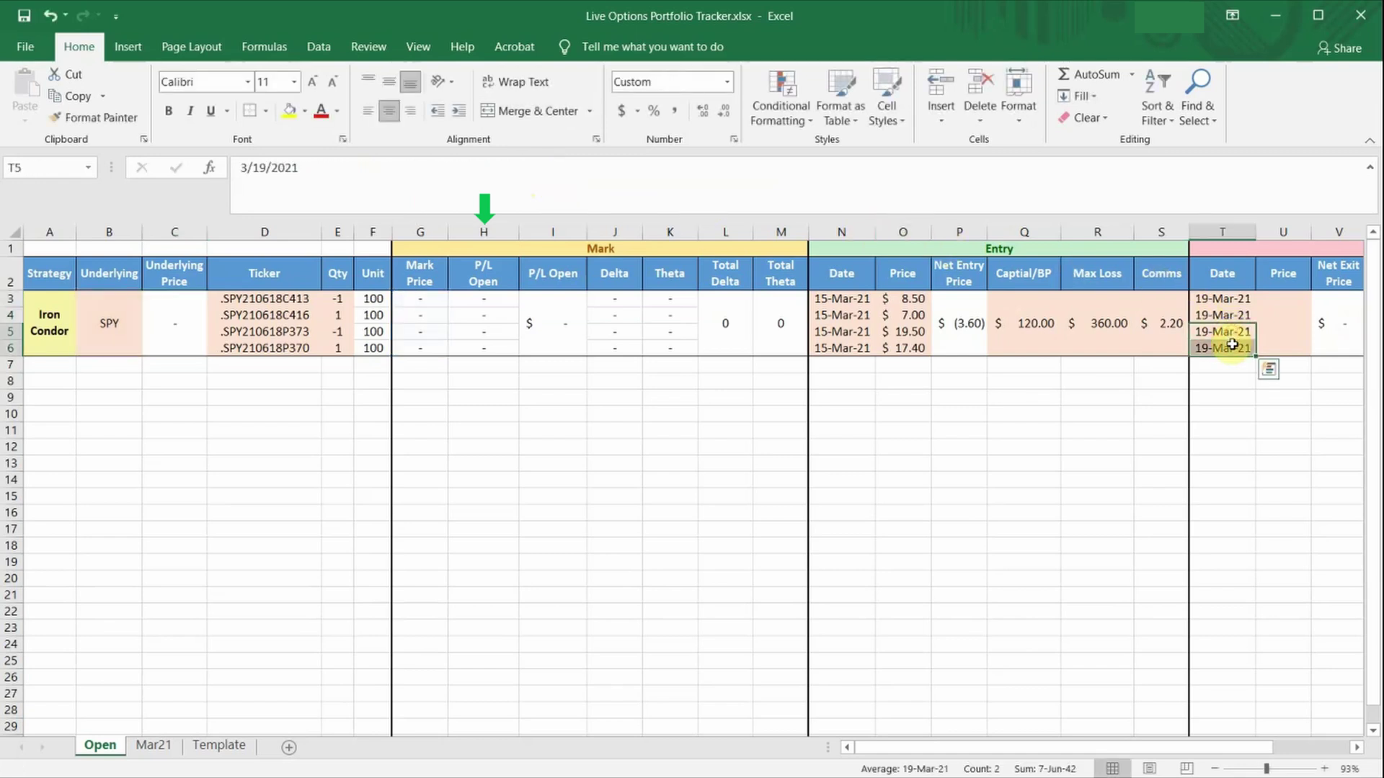
key(Delete)
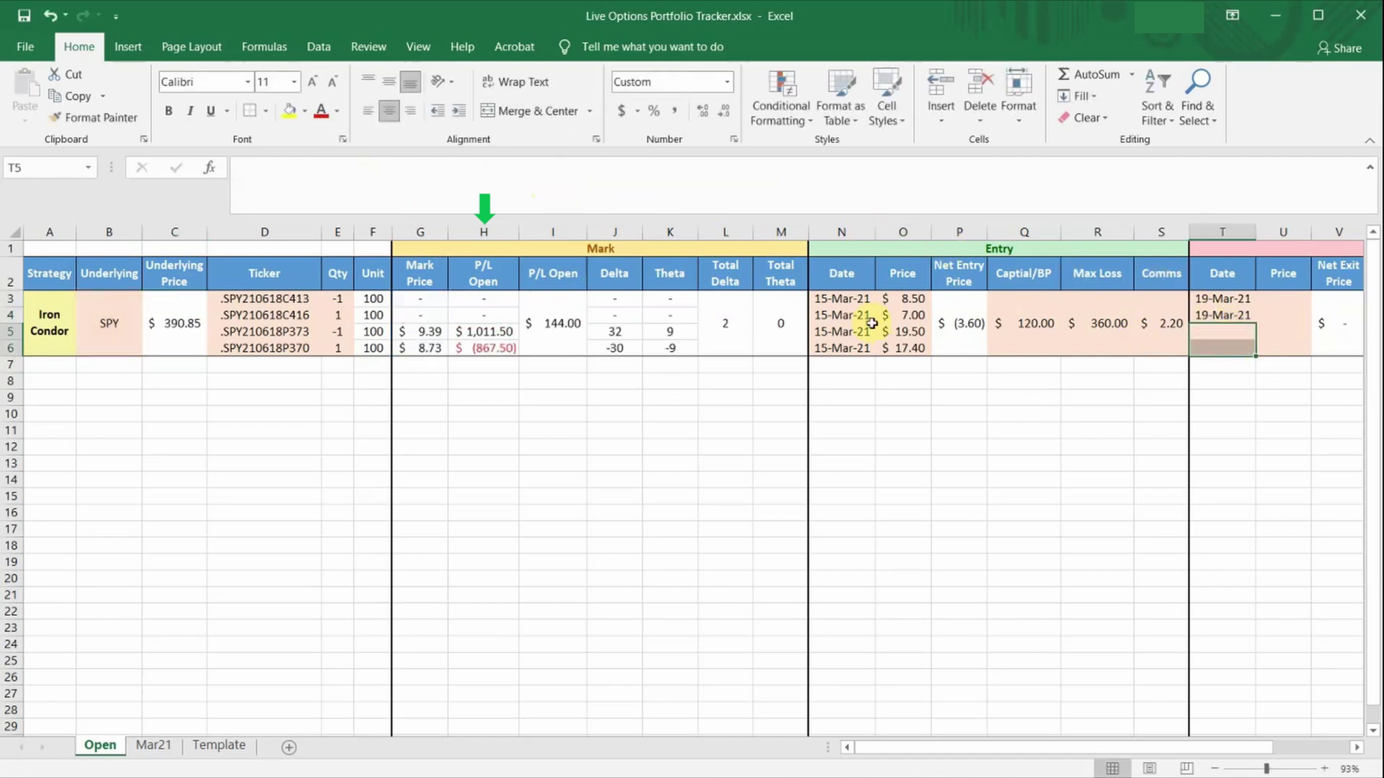
click(497, 297)
click(572, 181)
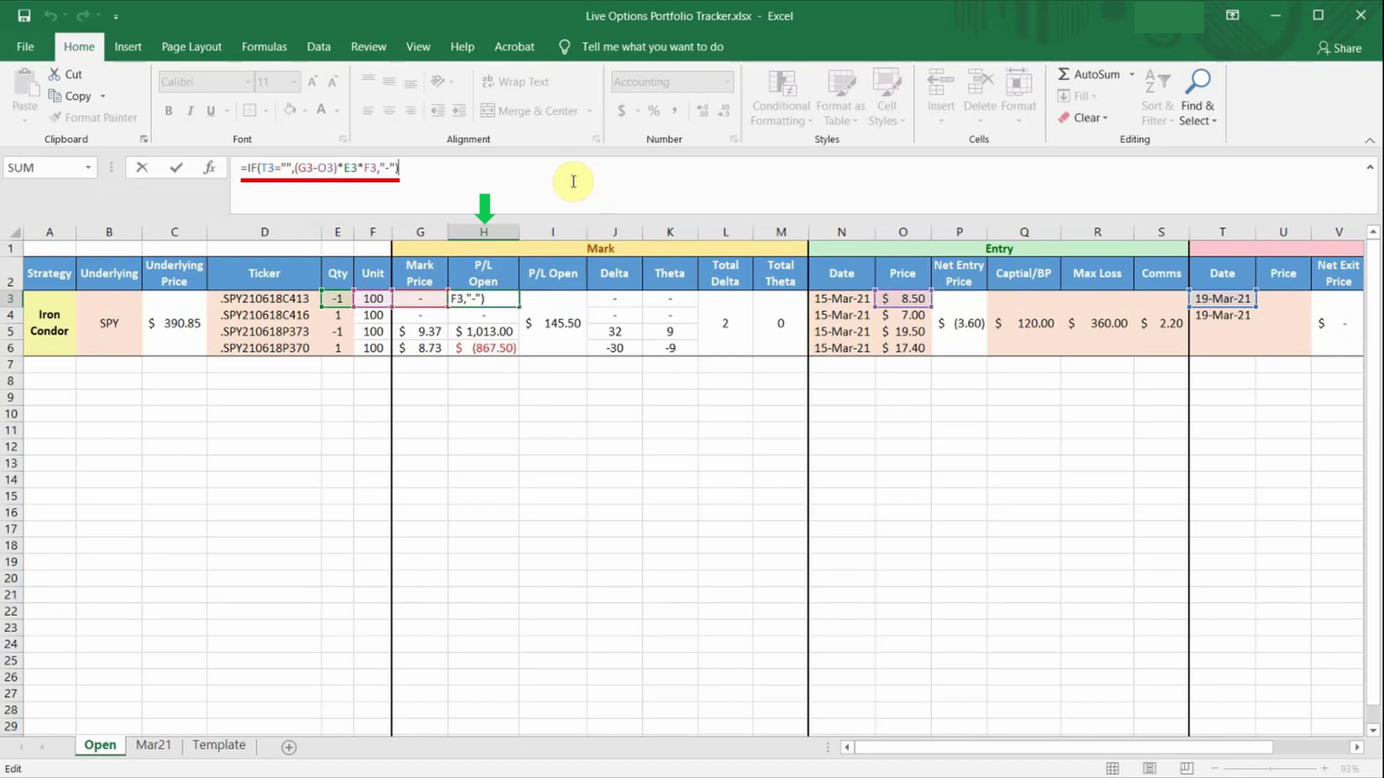
click(556, 321)
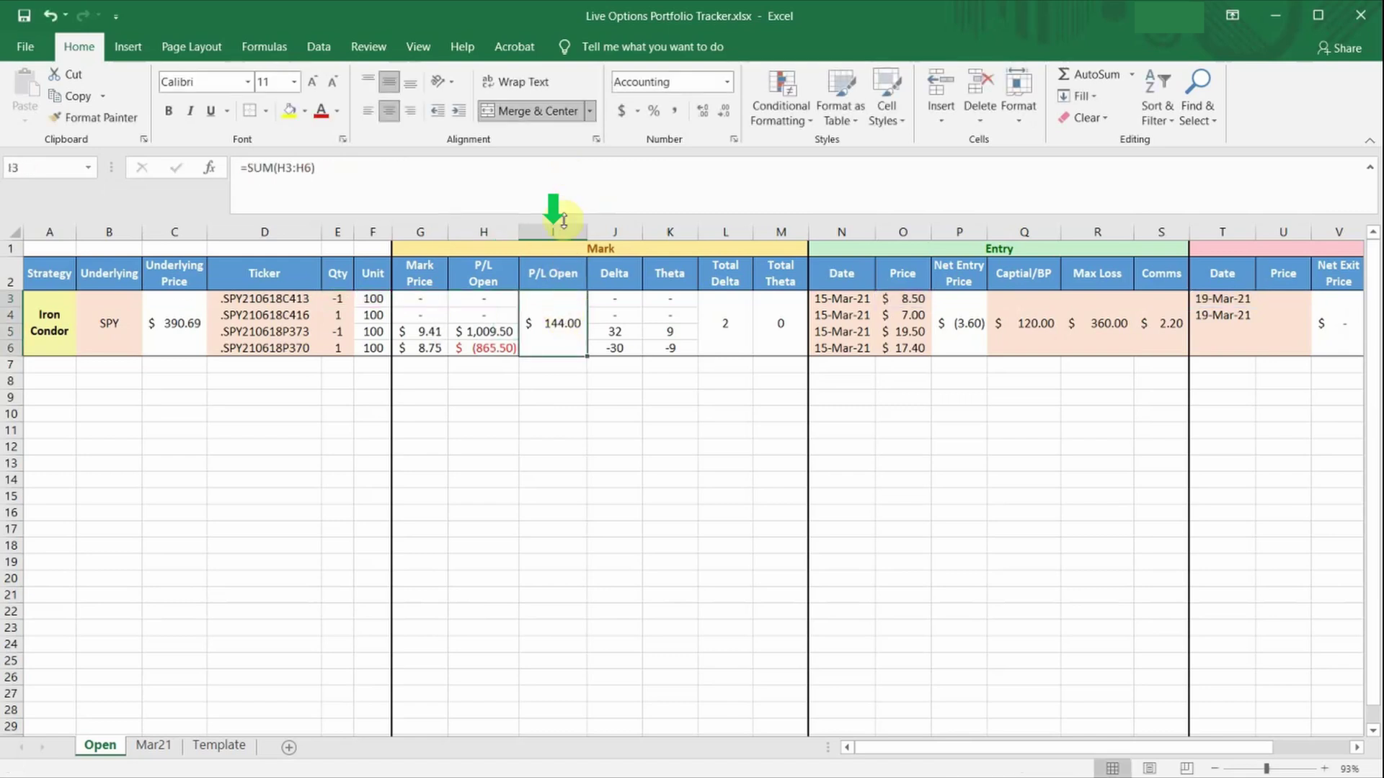
click(562, 186)
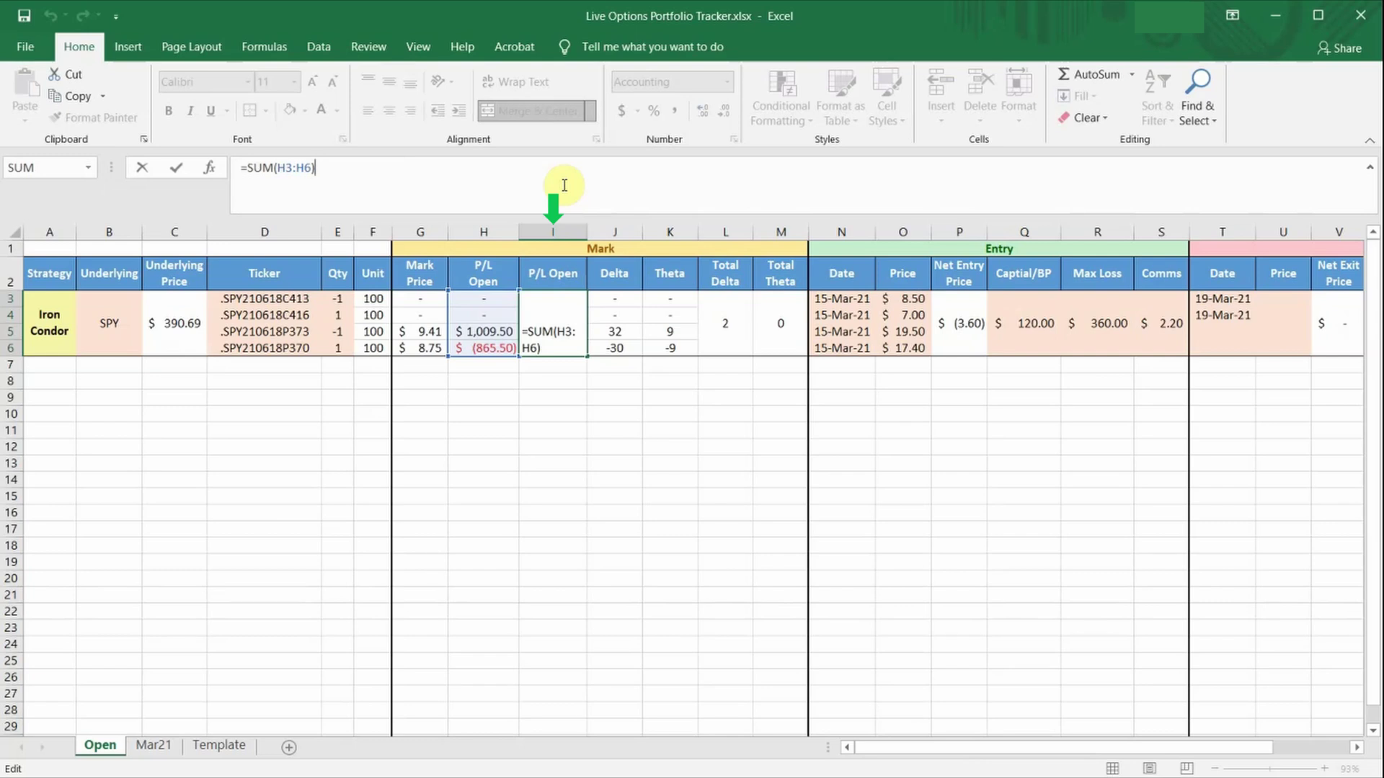
key(ctrl+Return)
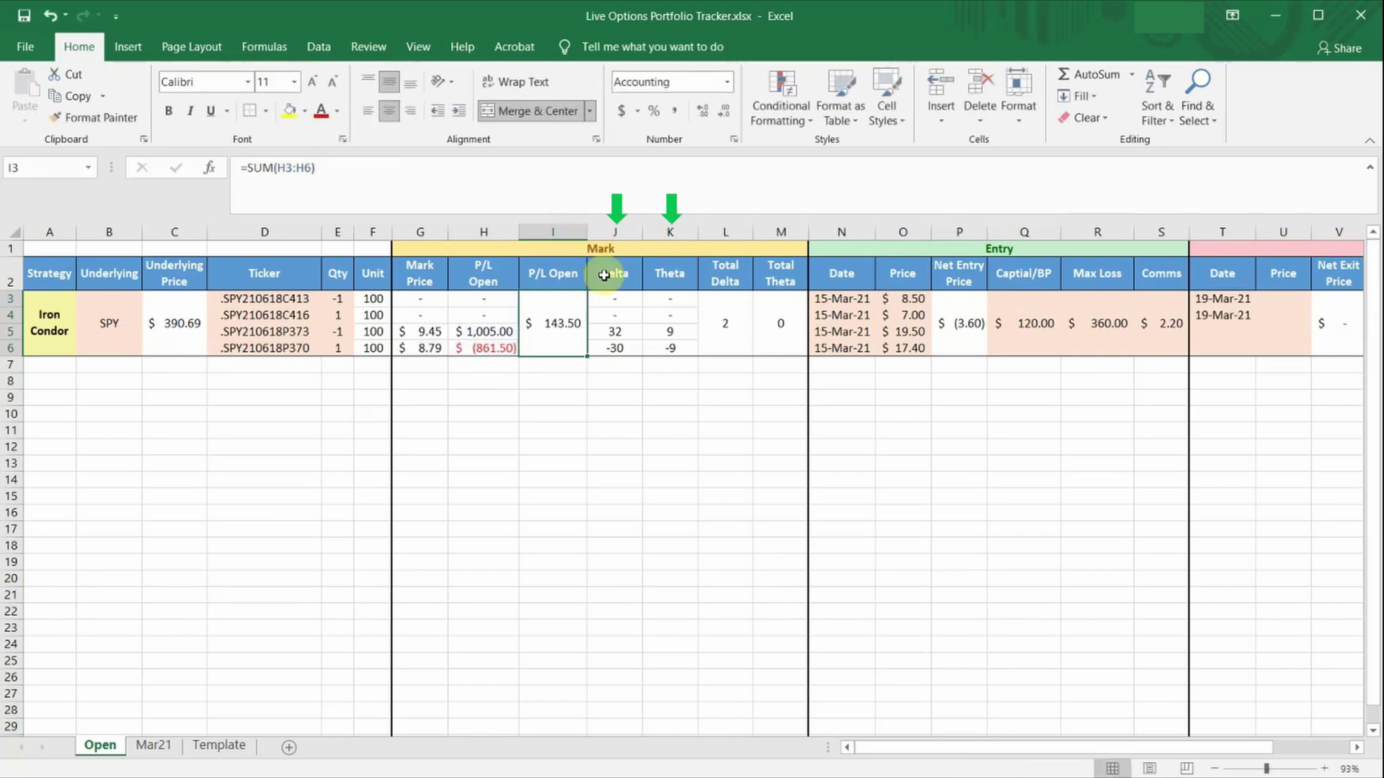
Review J3's Delta formula =IF(T3="",RTD("tos.rtd",,"delta",D3)*E3*F3,"-").
click(619, 301)
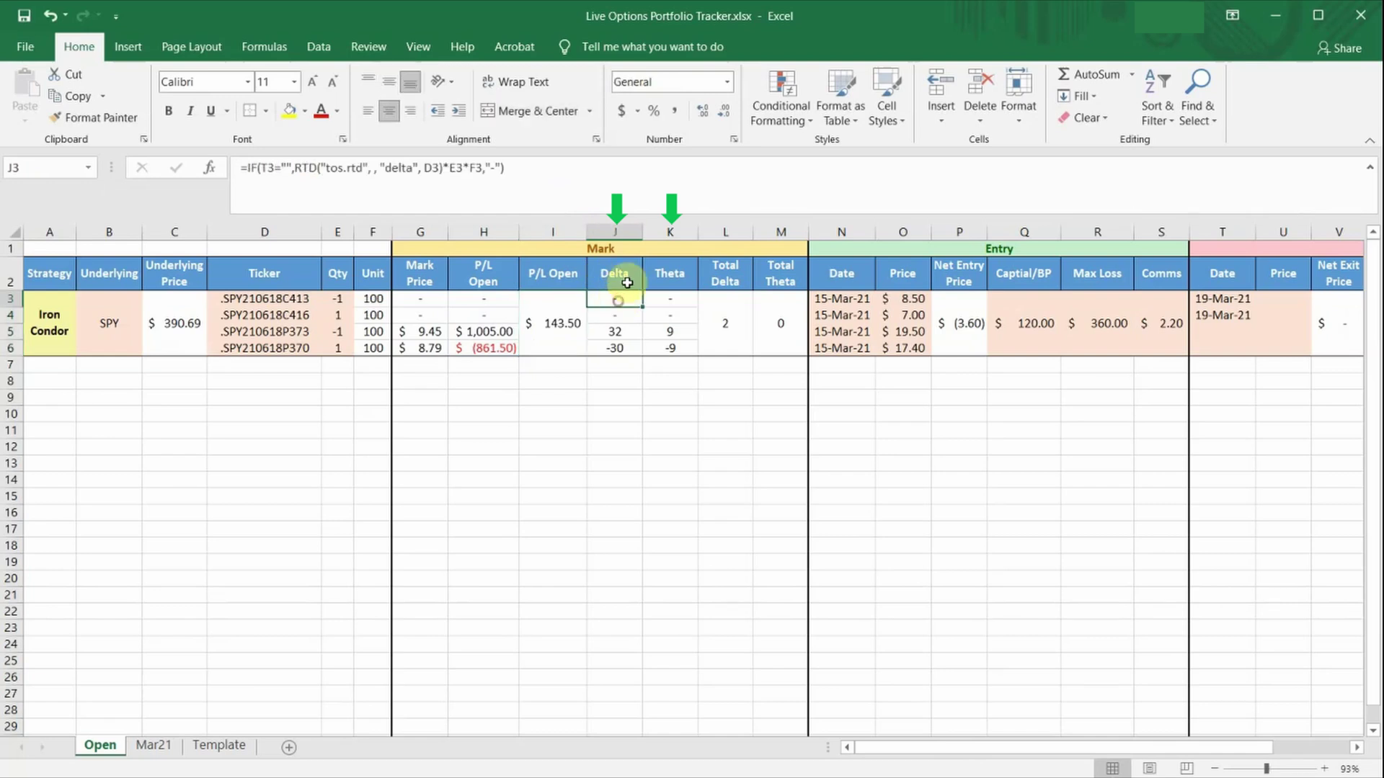
click(712, 183)
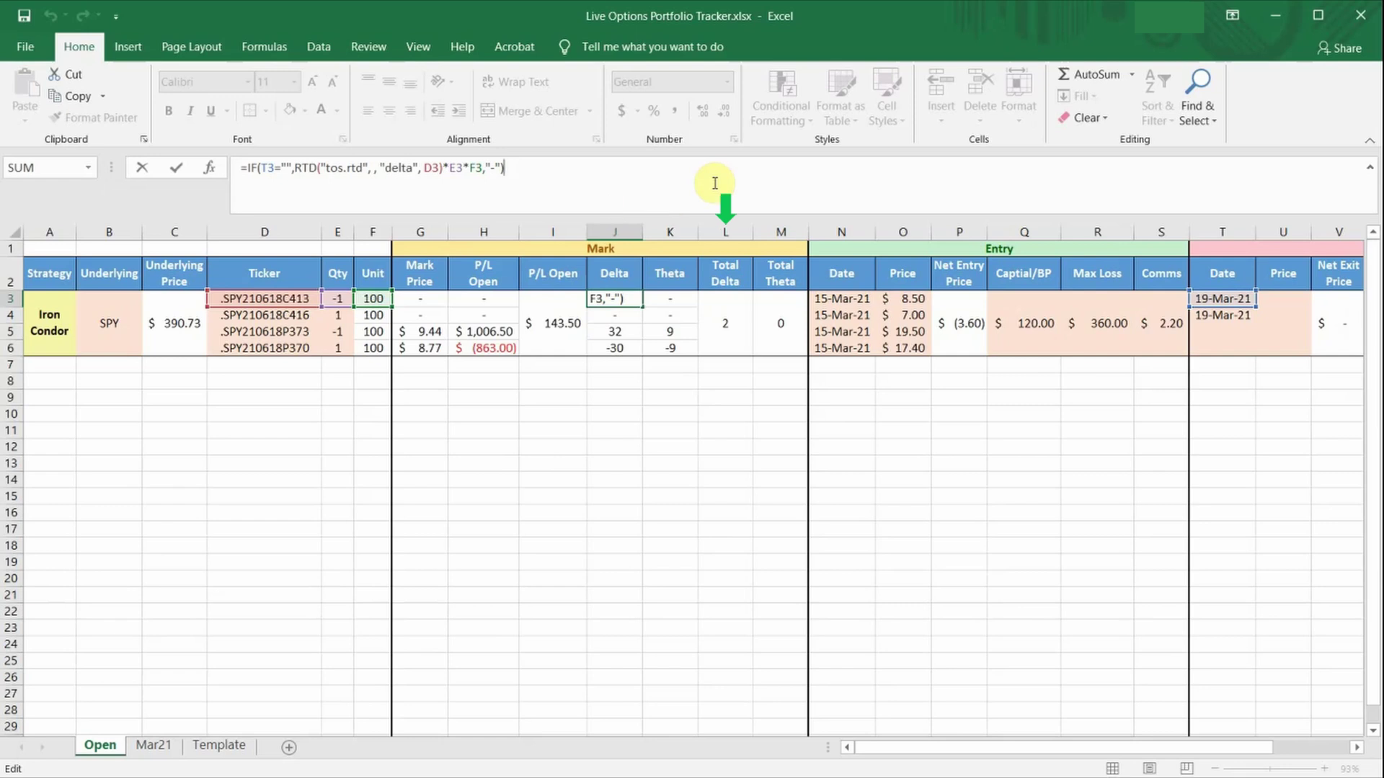
key(Escape)
Confirm Total Delta in L3 as =SUM(J3:J6), giving 2.
click(732, 322)
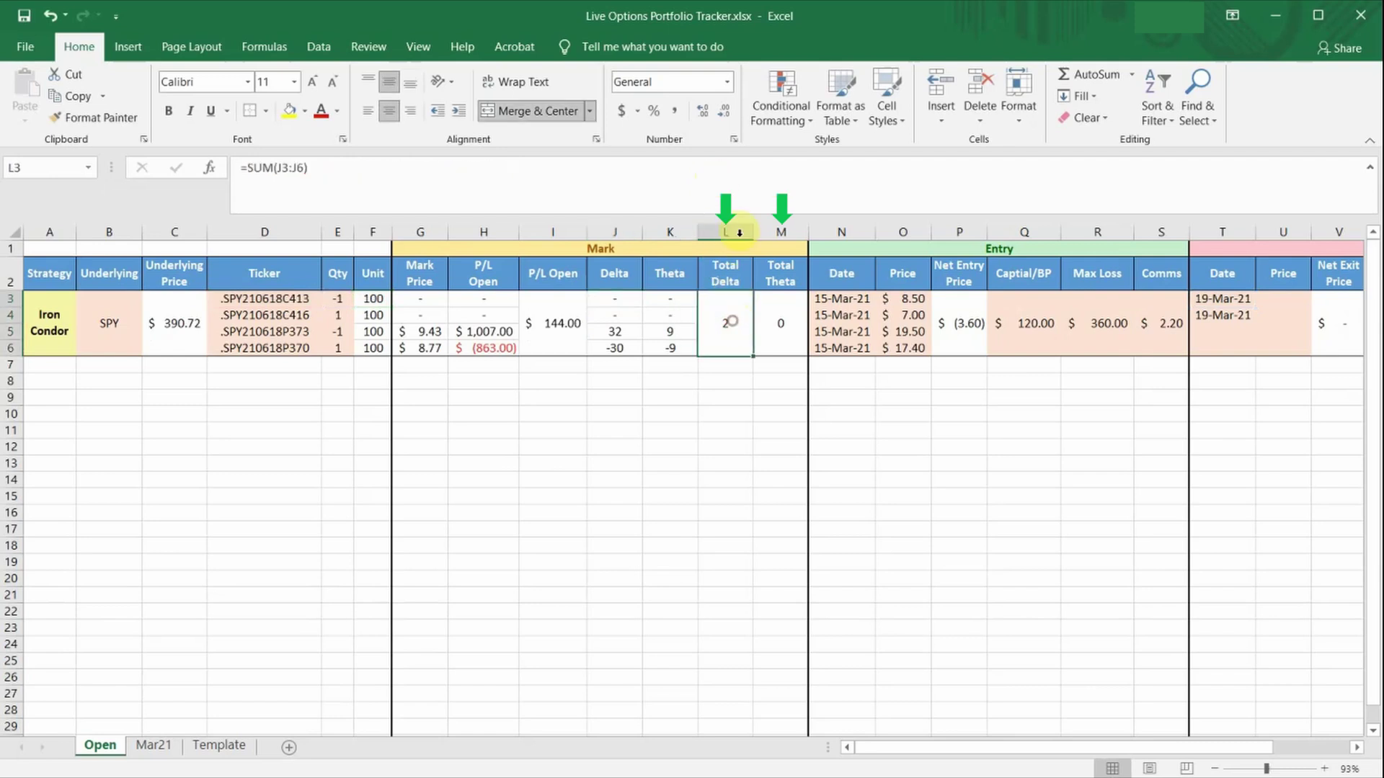
click(751, 178)
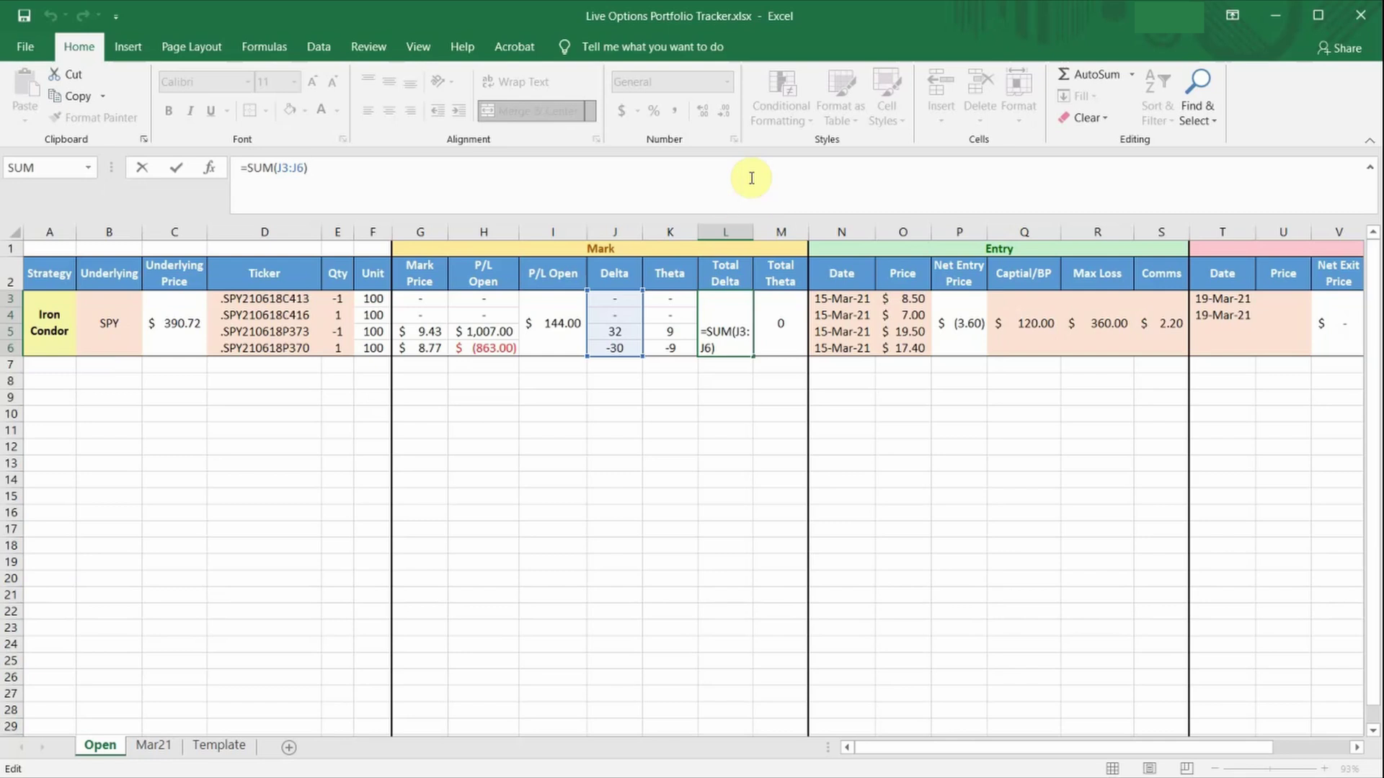
key(ctrl+Return)
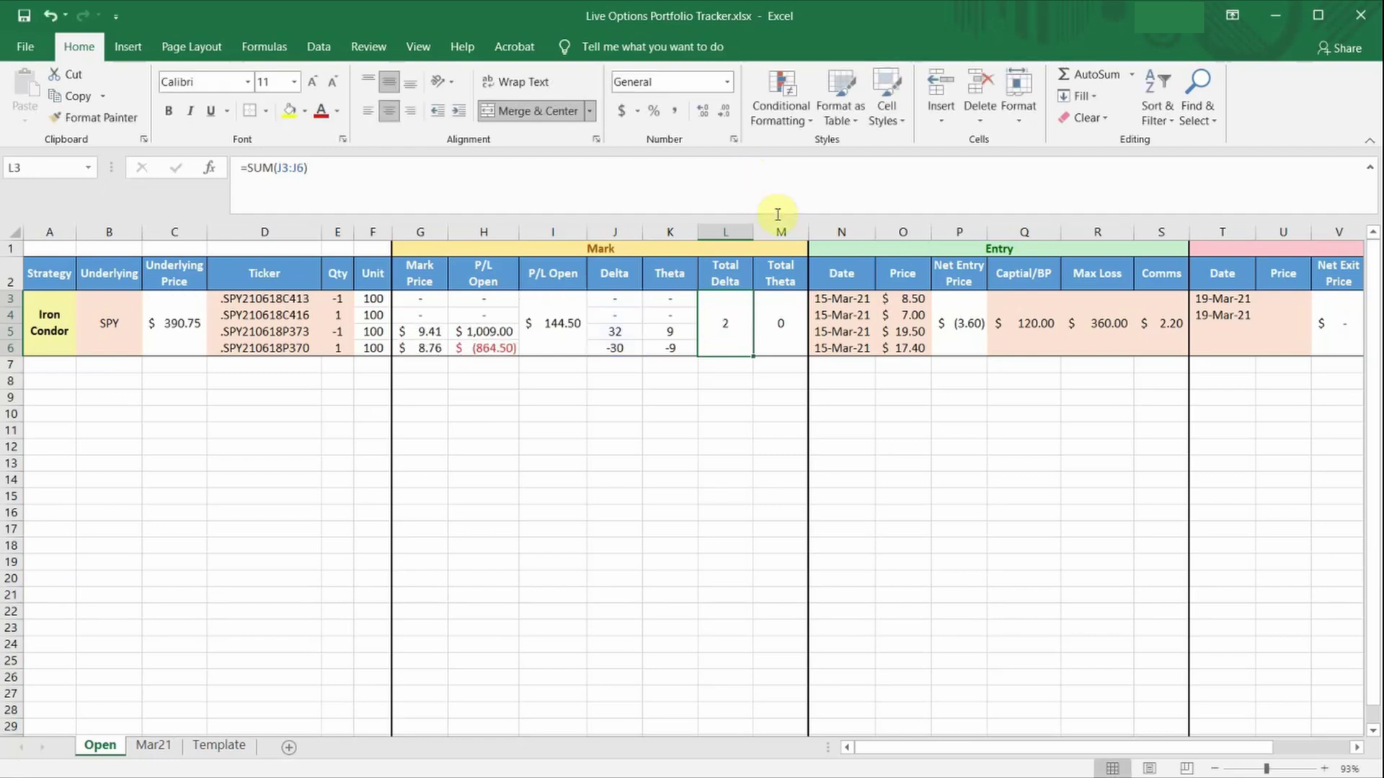
Keep Net Entry Price in P3 as =SUMPRODUCT(O3:O6,E3:E6), showing (3.60).
click(865, 299)
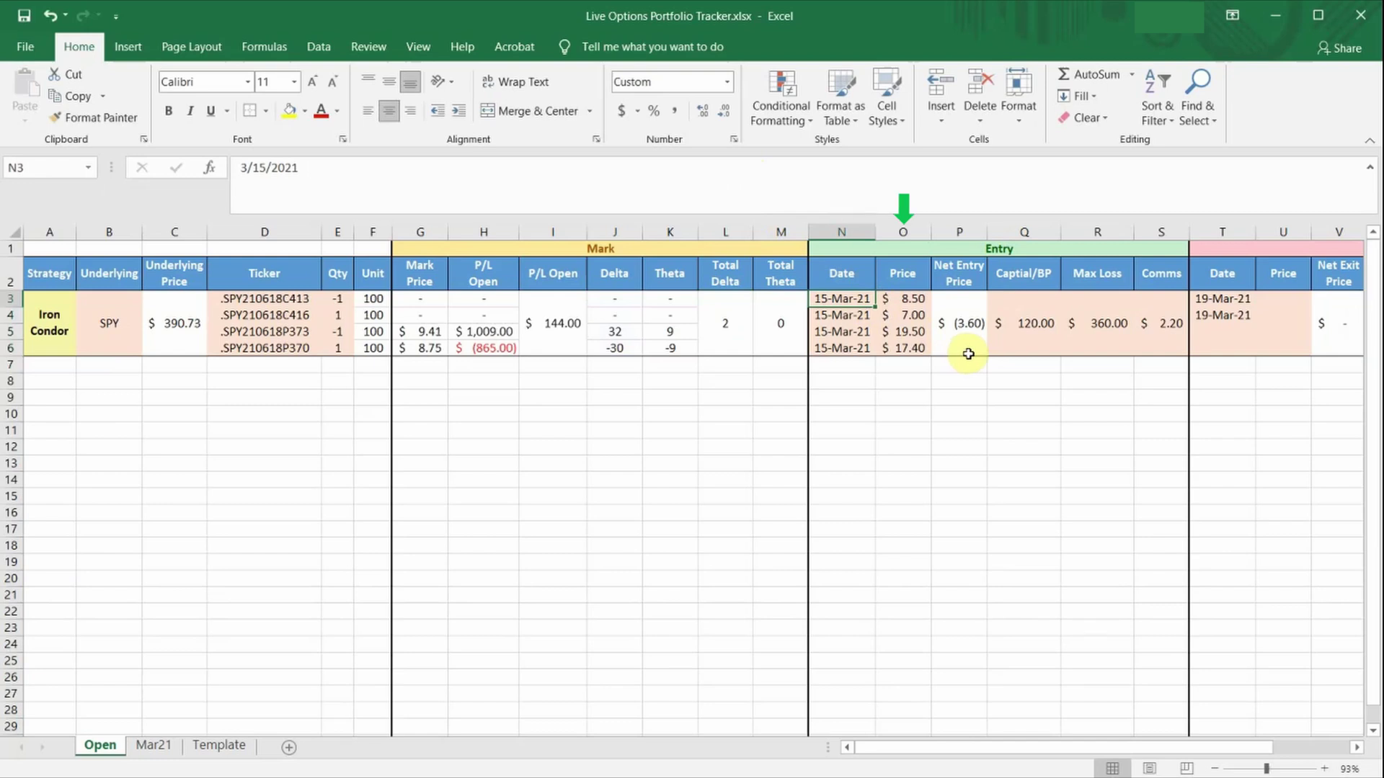
click(925, 302)
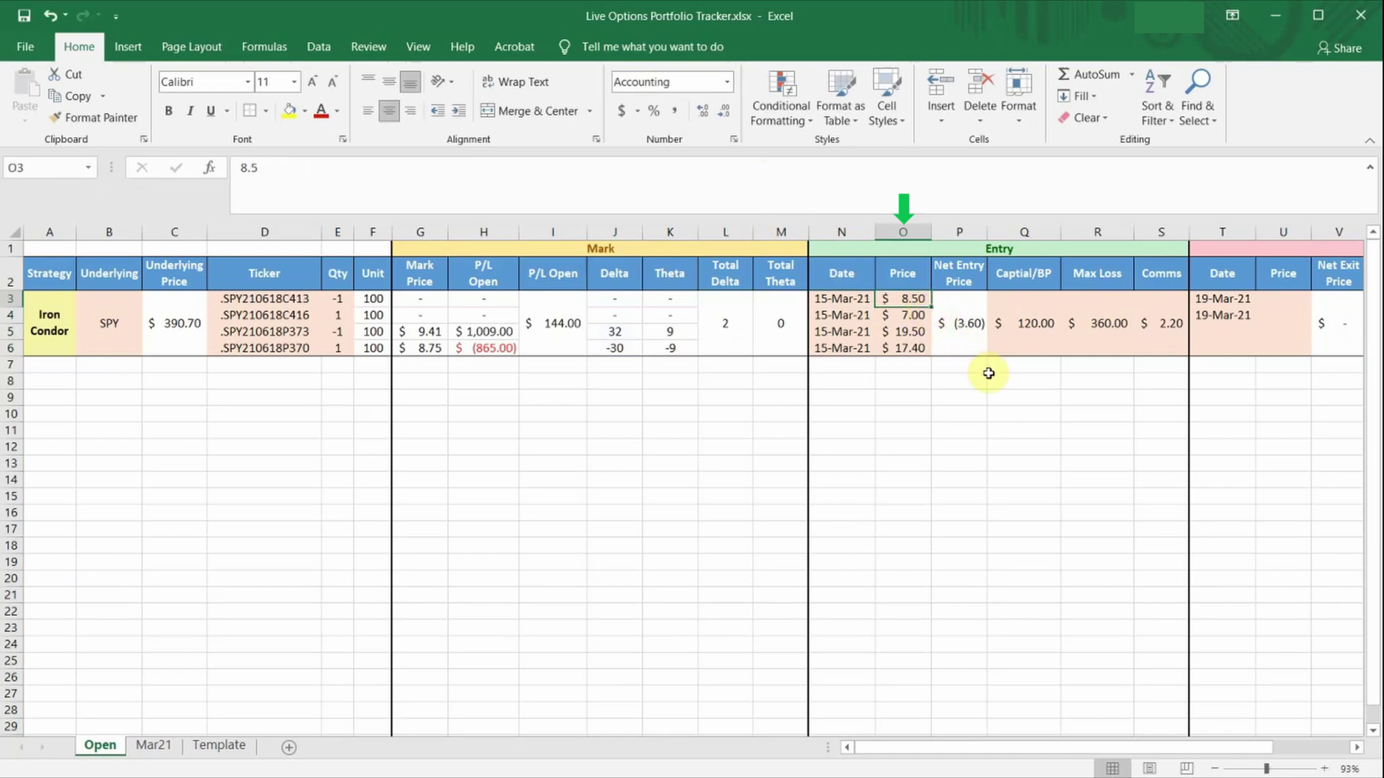
click(978, 343)
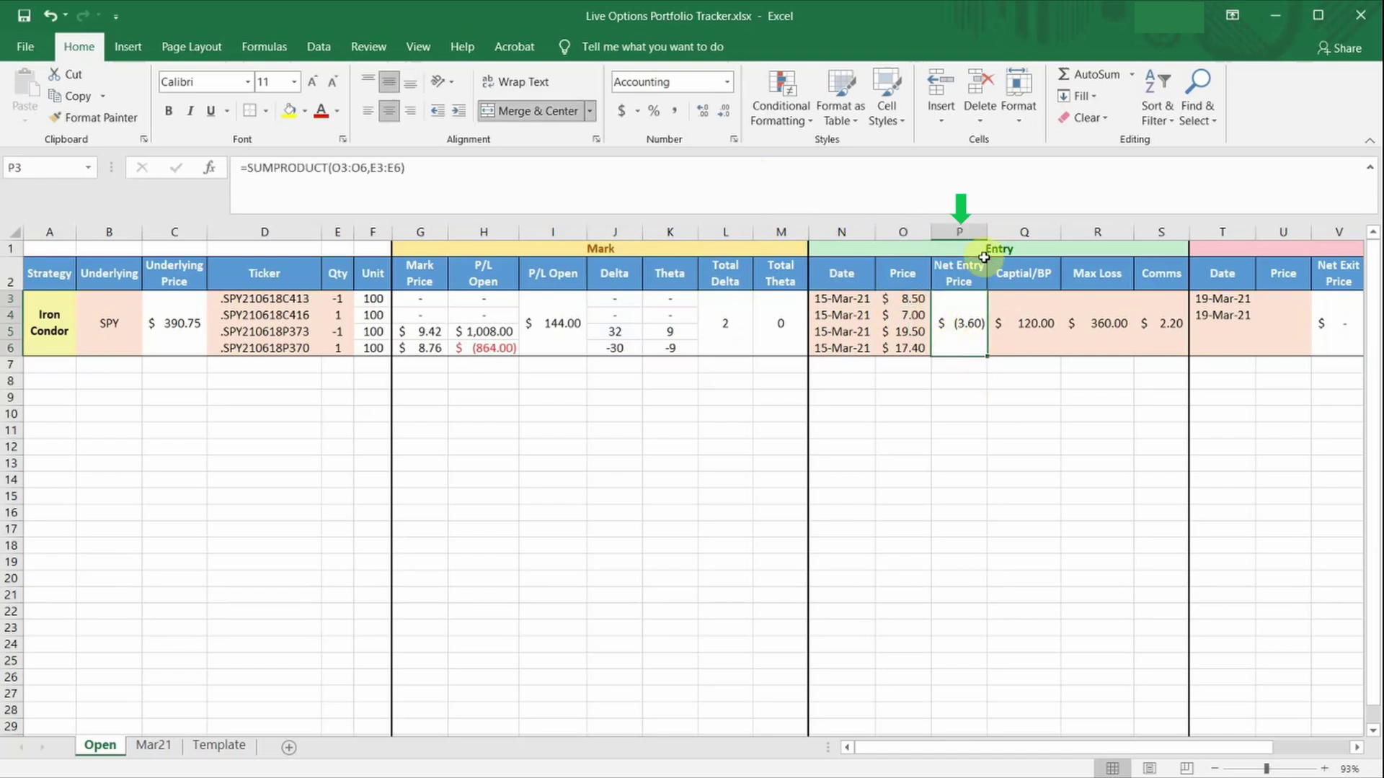
key(F2)
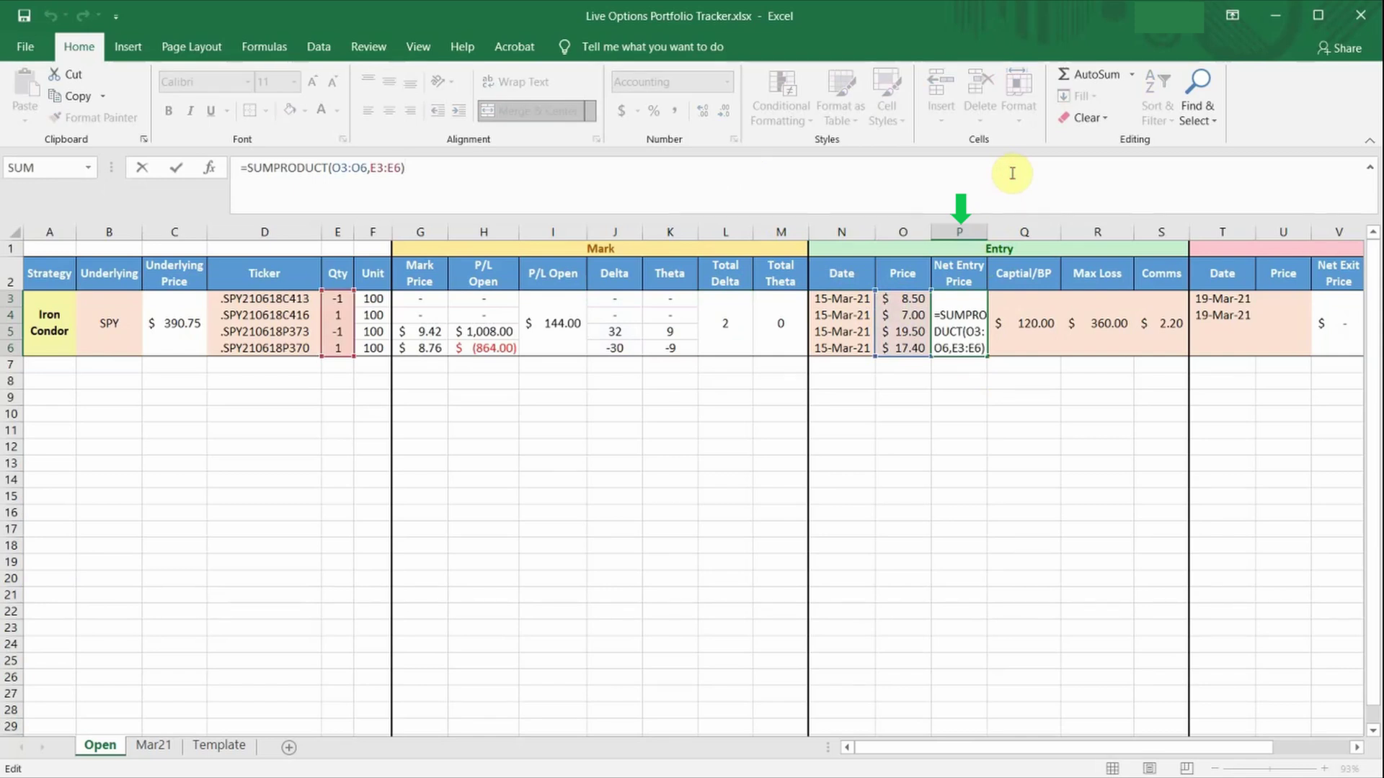
key(ctrl+Return)
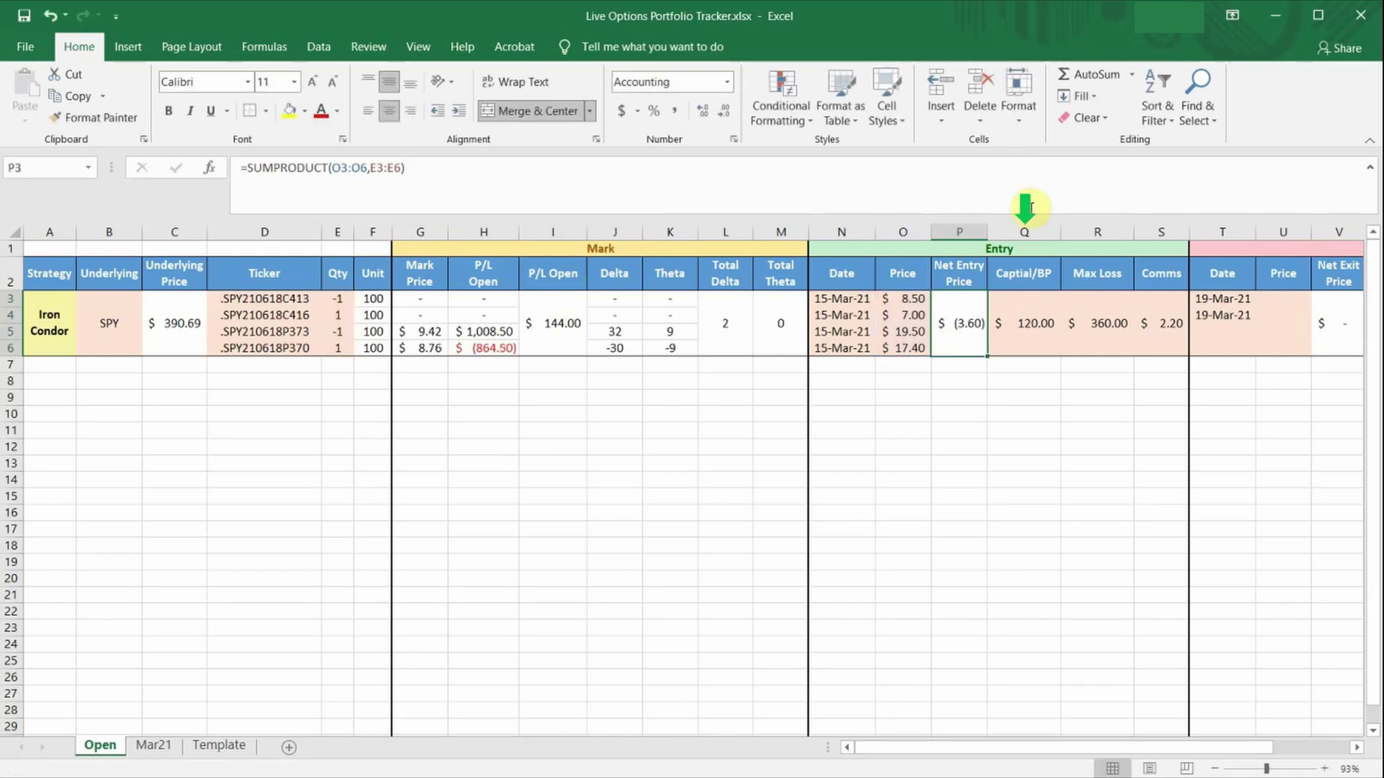
click(1048, 339)
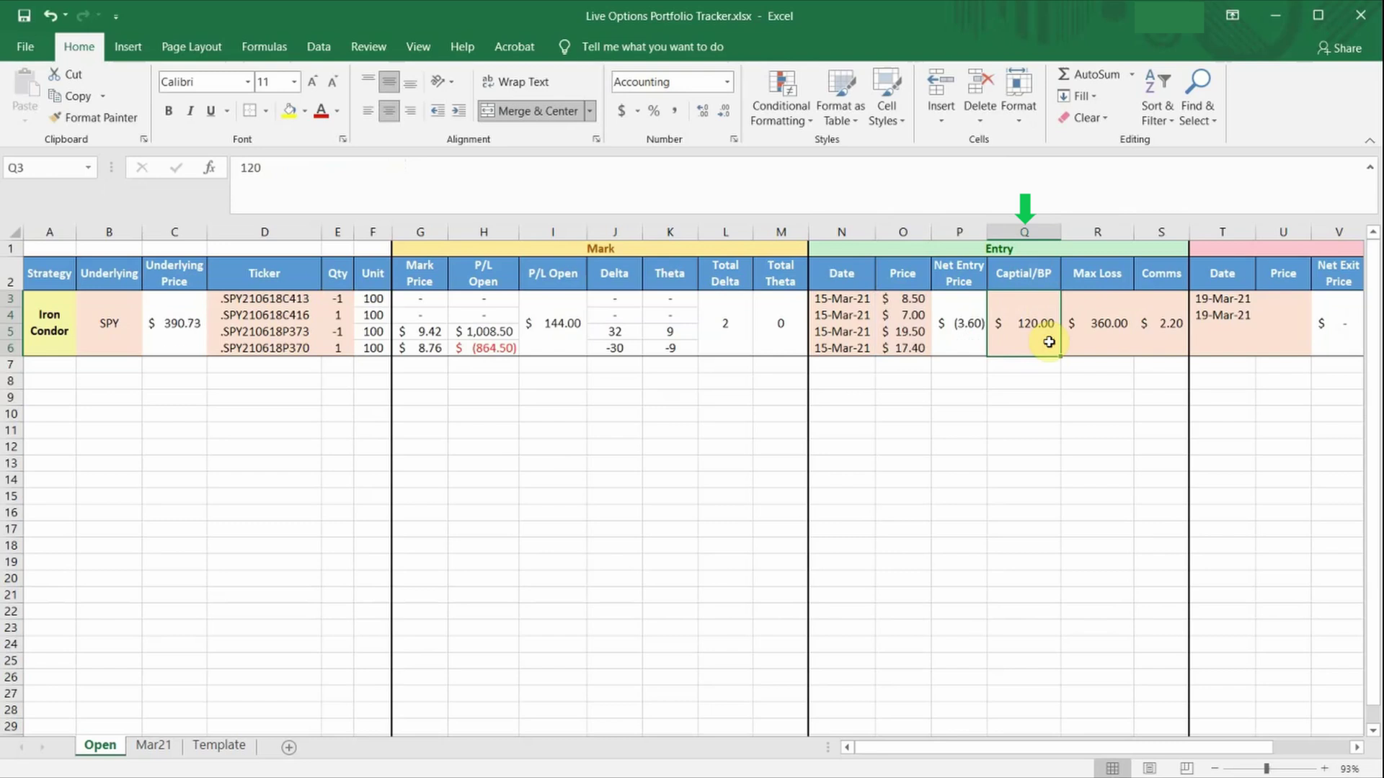
click(1122, 346)
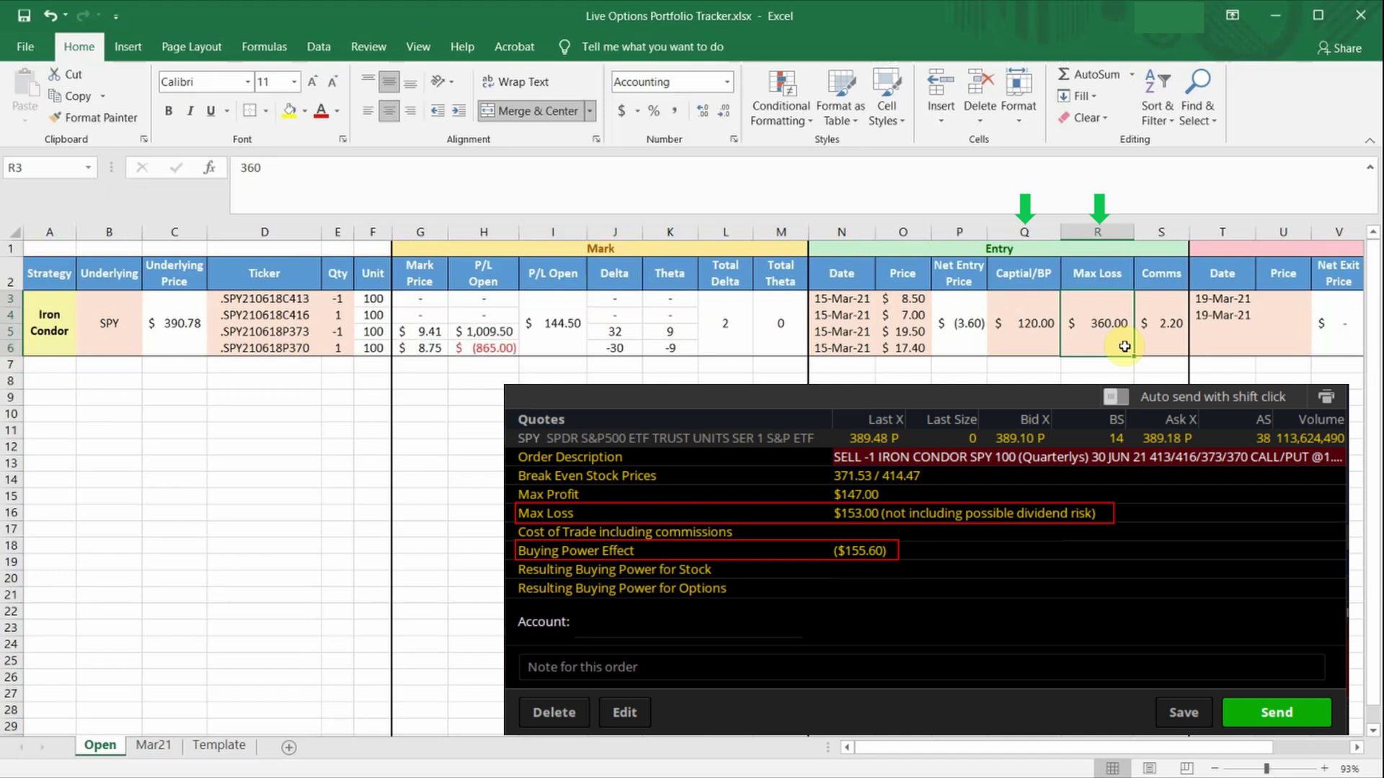
click(1167, 349)
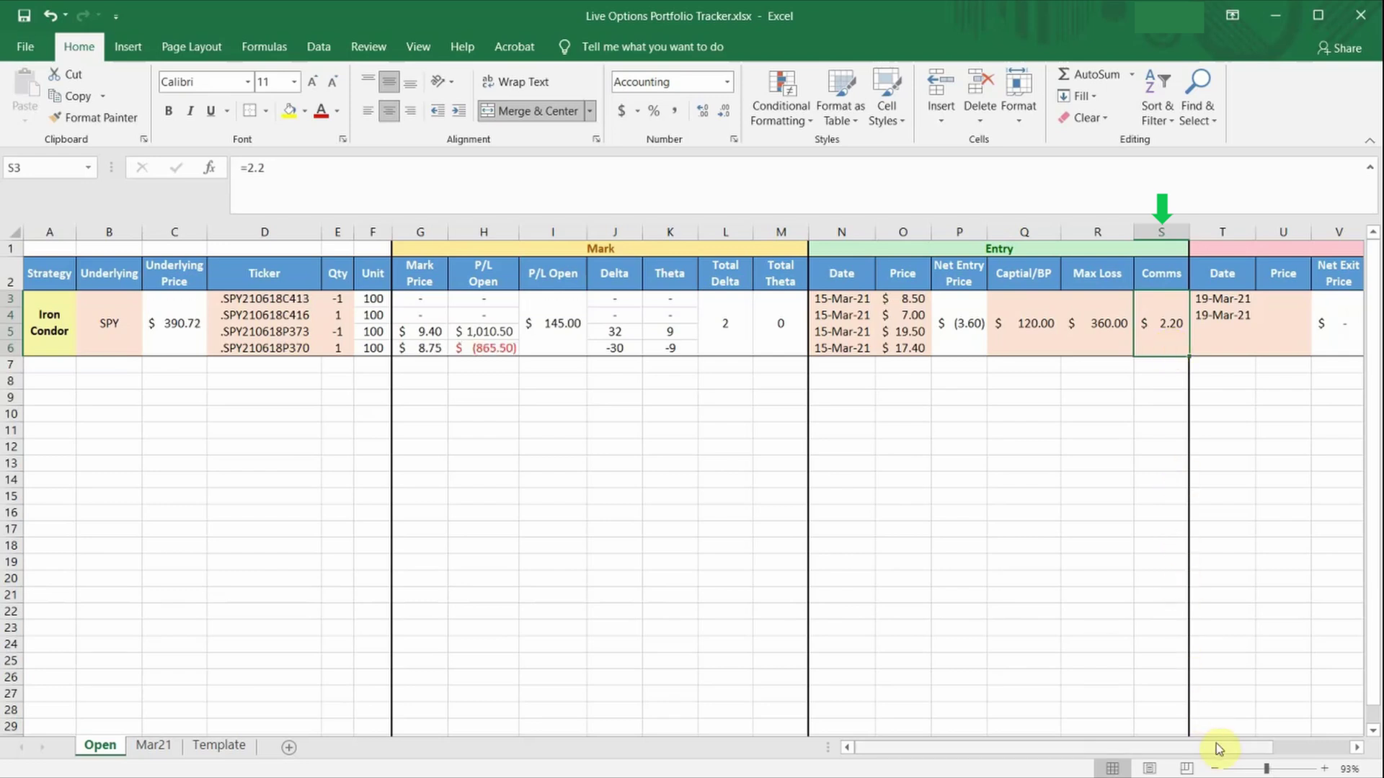
Scroll right so the sheet starts at column E and select T3.
drag(1217, 748, 1314, 752)
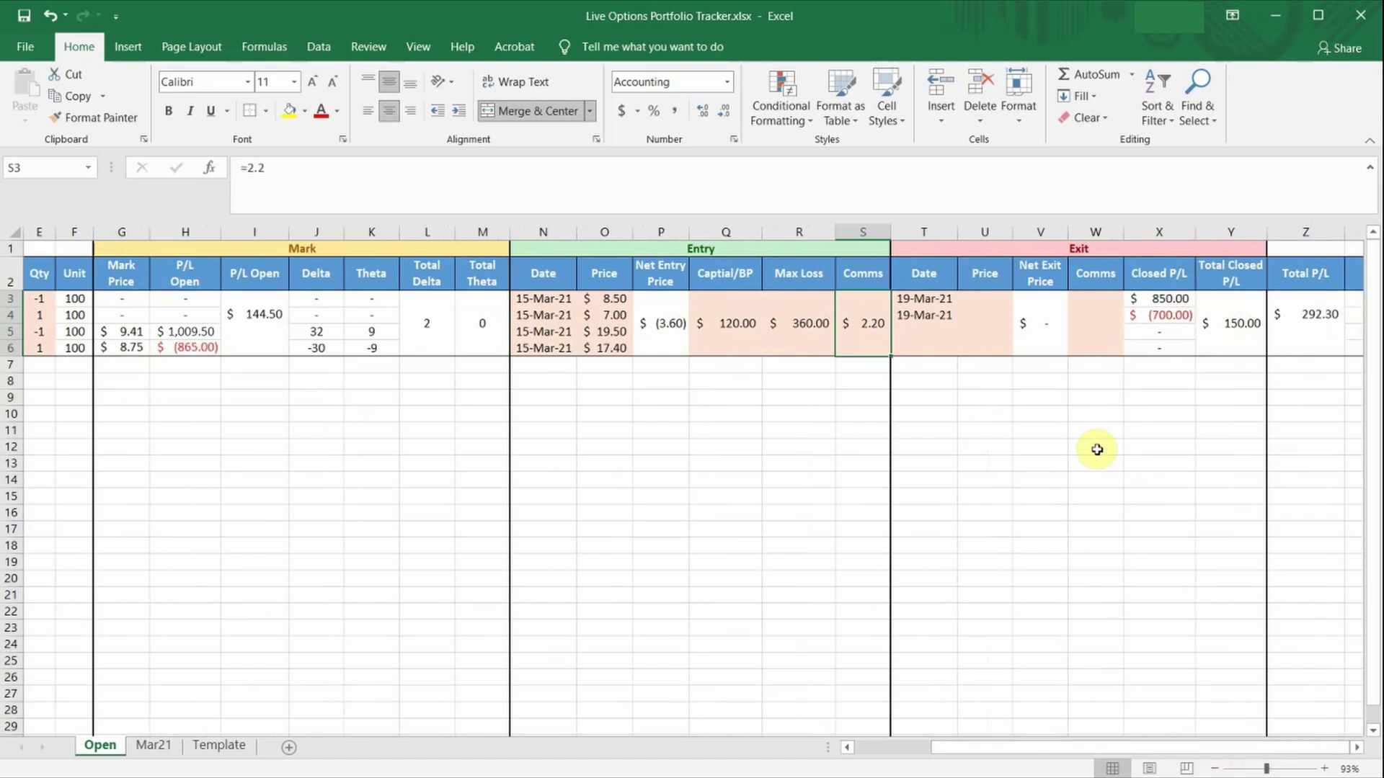
click(942, 299)
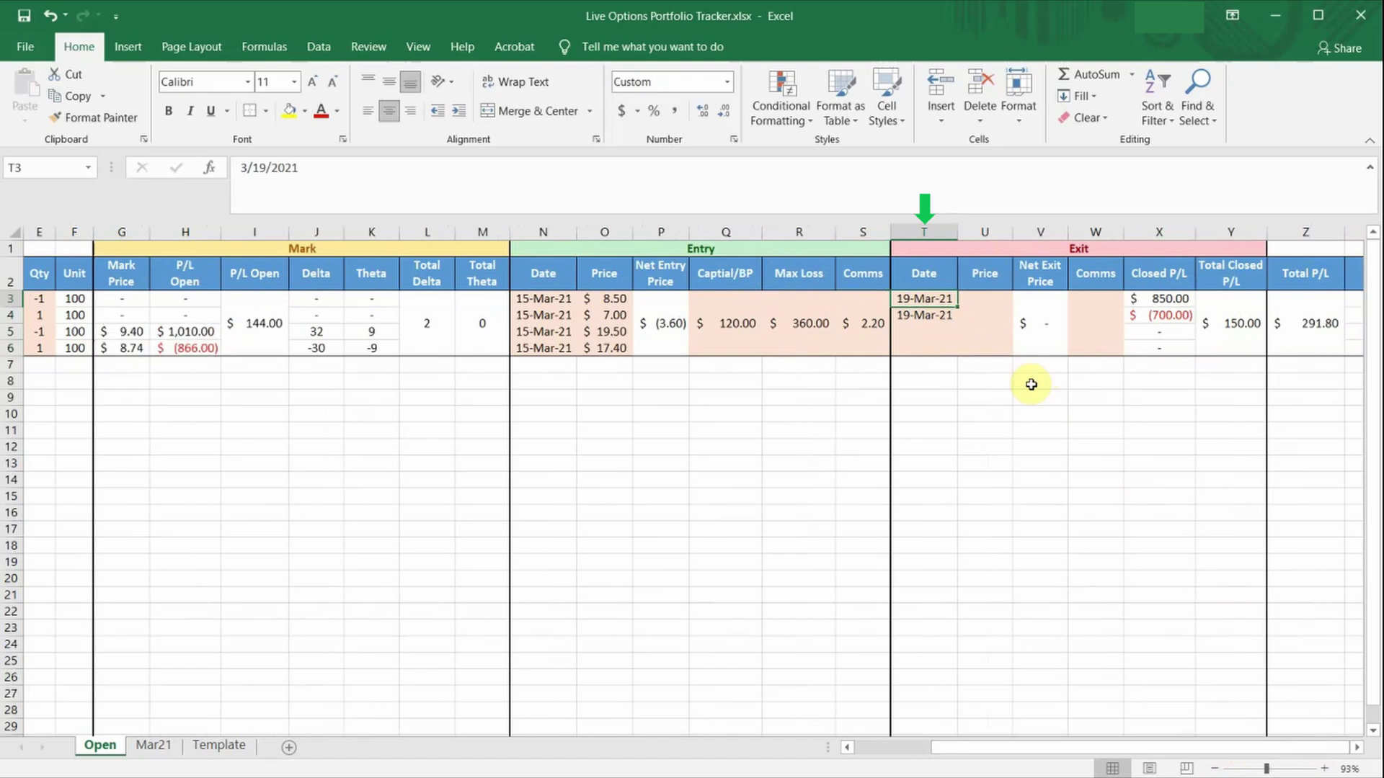
Enter exit prices 9 and 8 in U3:U4; confirm V3's =SUMPRODUCT(U3:U6,E3:E6) giving (1.00).
click(985, 299)
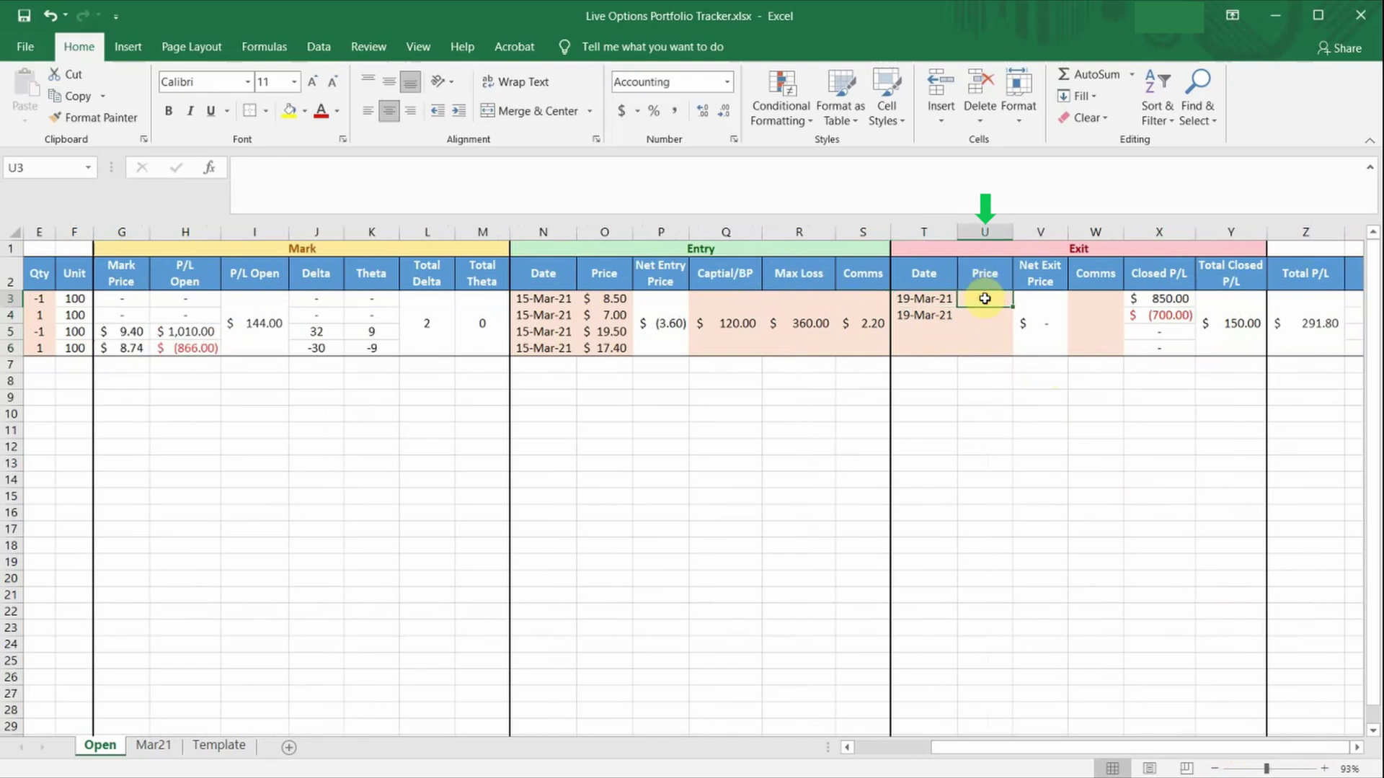
text(9)
key(Return)
text(8)
key(Return)
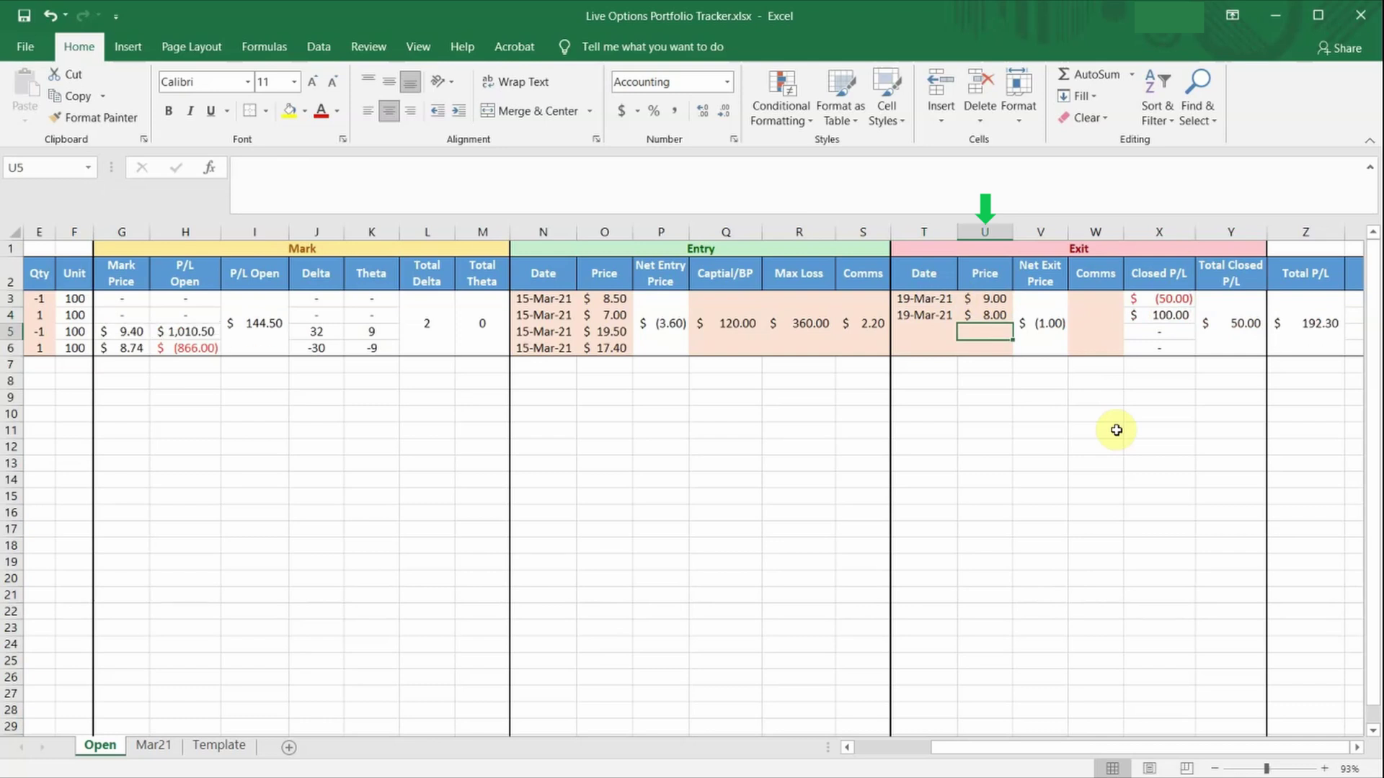
click(1062, 350)
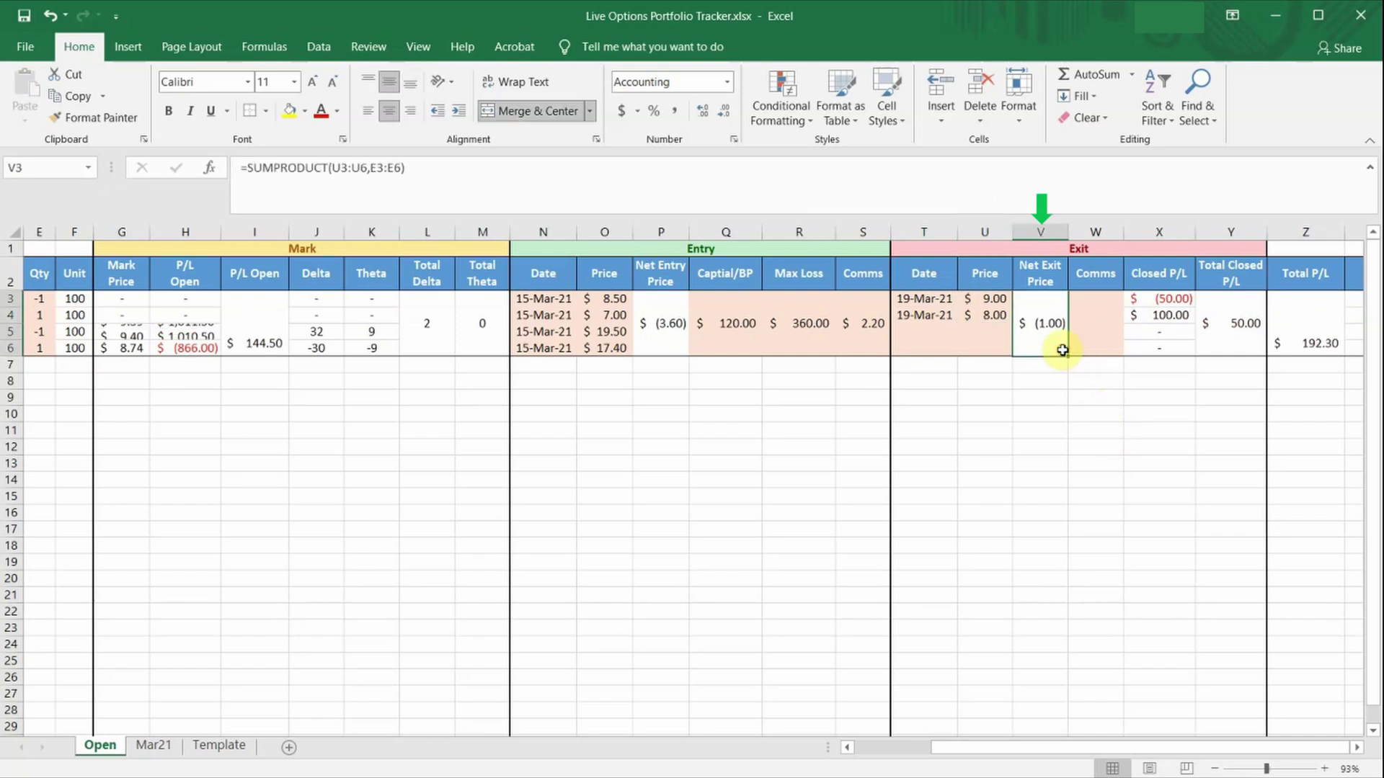
click(948, 169)
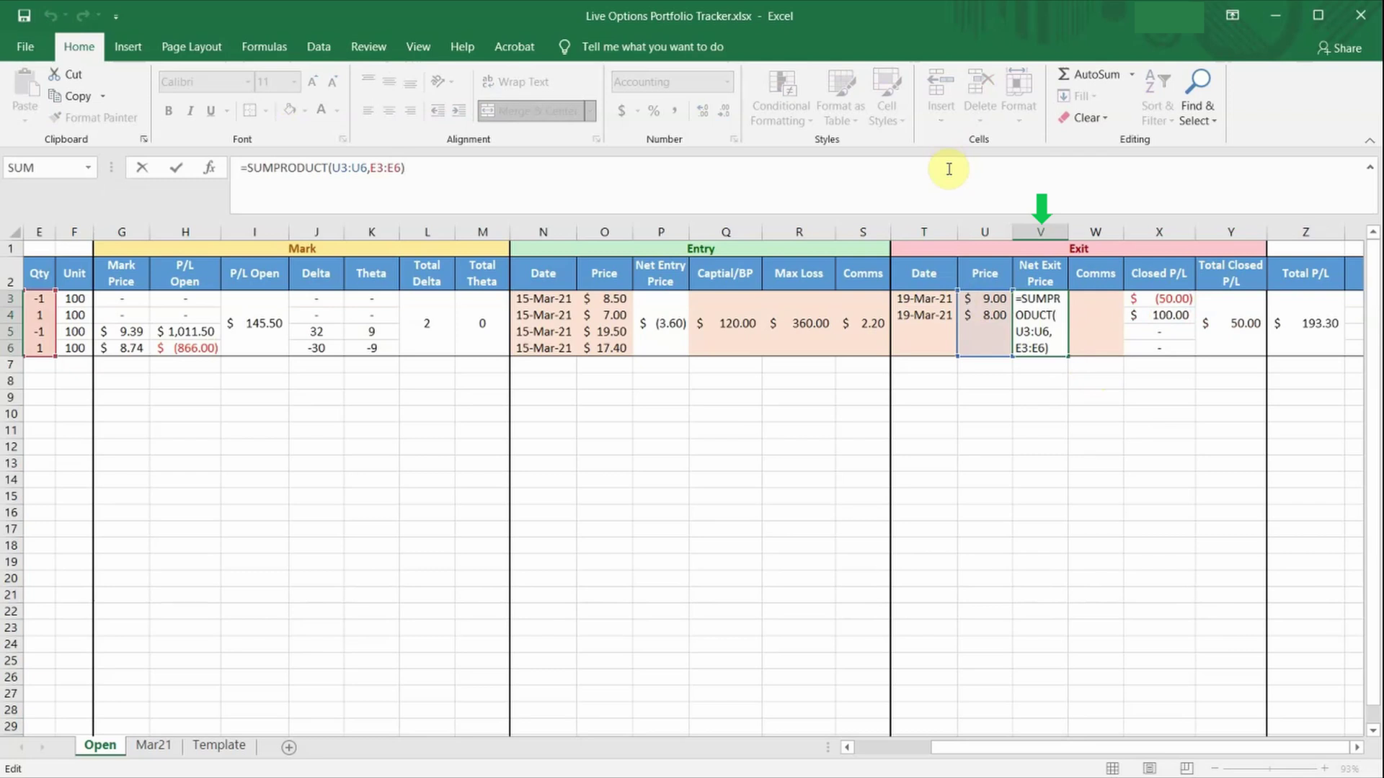
key(ctrl+Return)
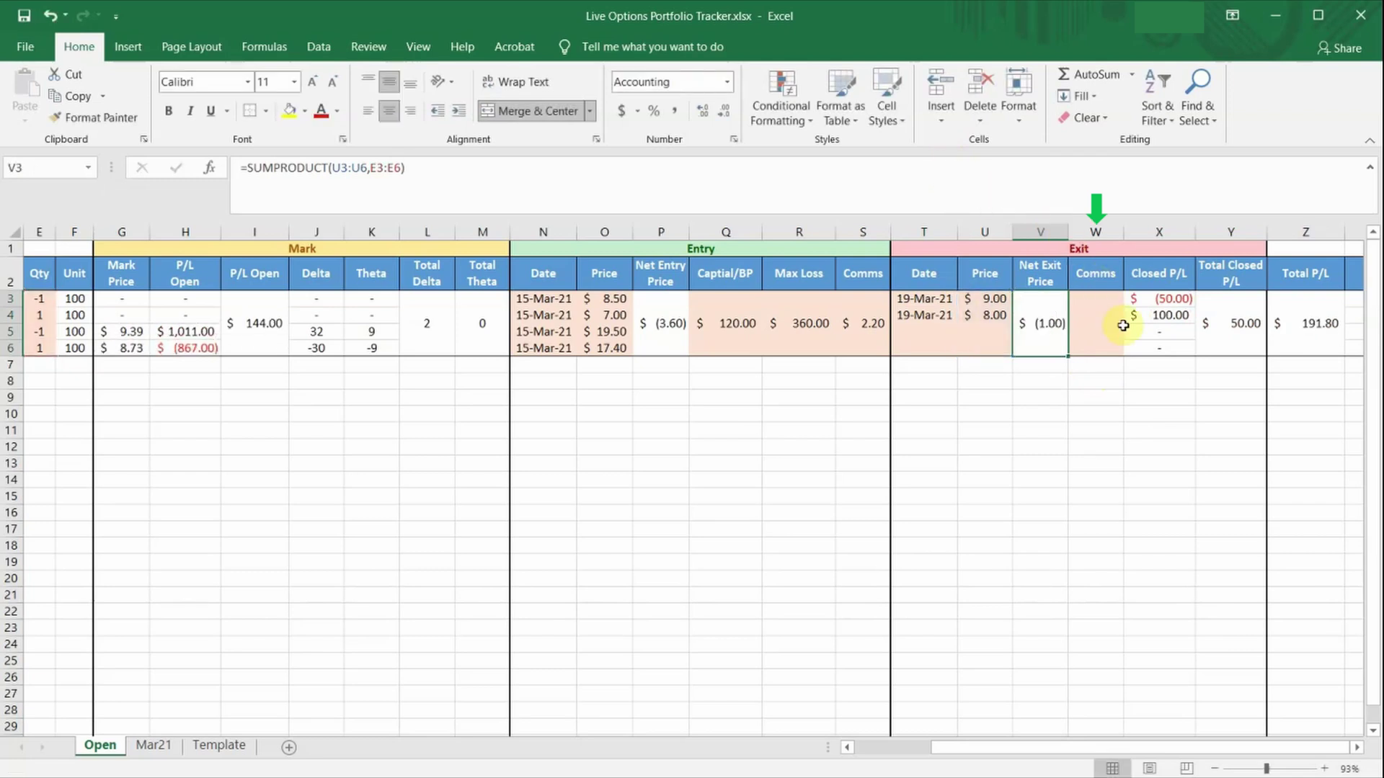
click(1114, 345)
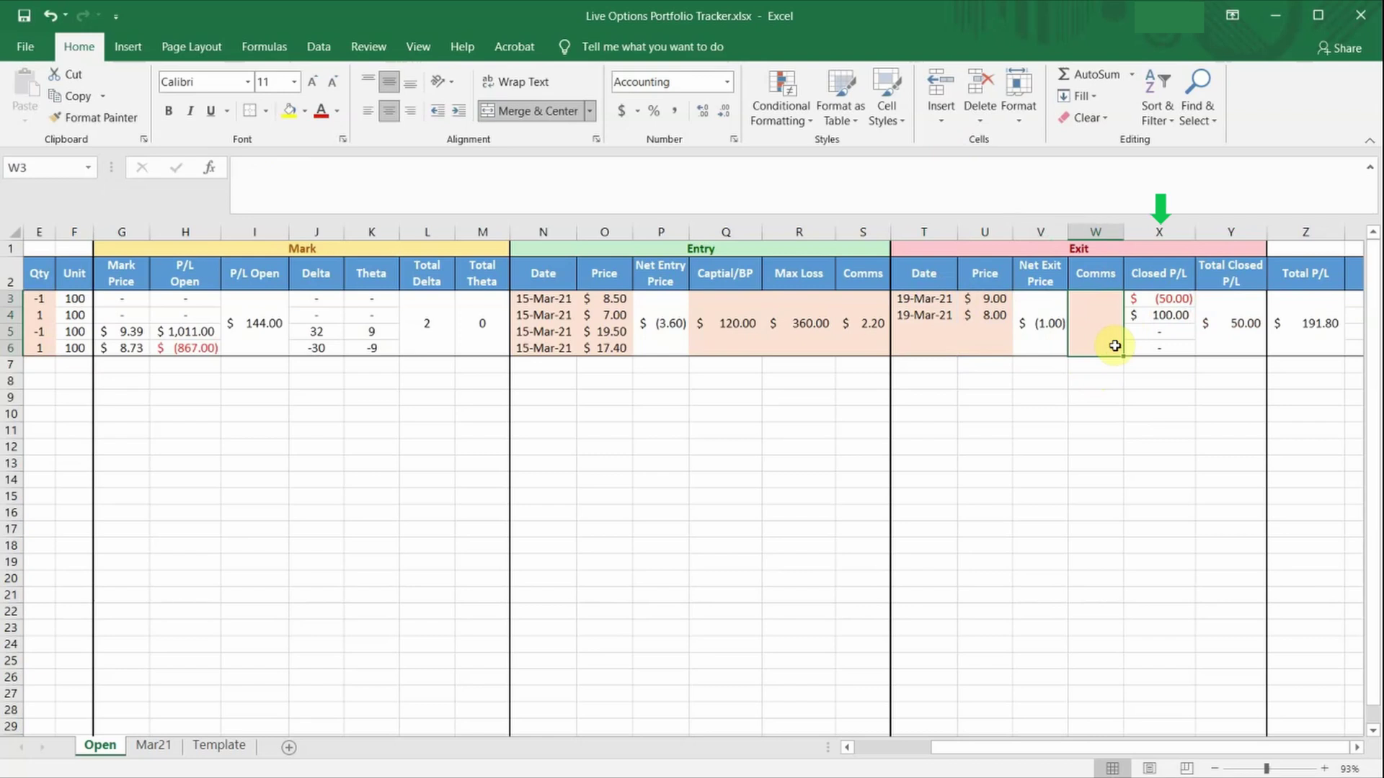
Set X3's Closed P/L formula to =IF(T3="","-",(U3-O3)*E3*F3).
click(1165, 298)
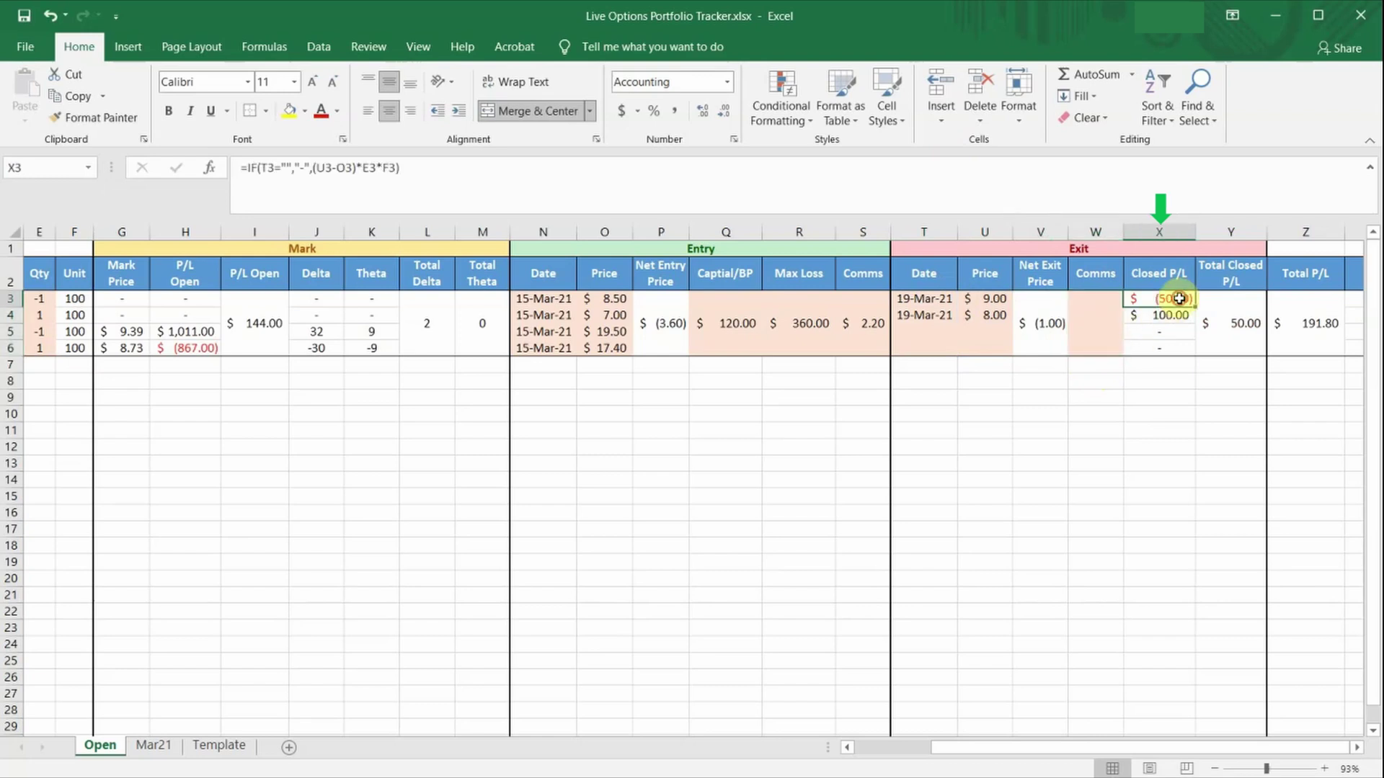
click(1115, 178)
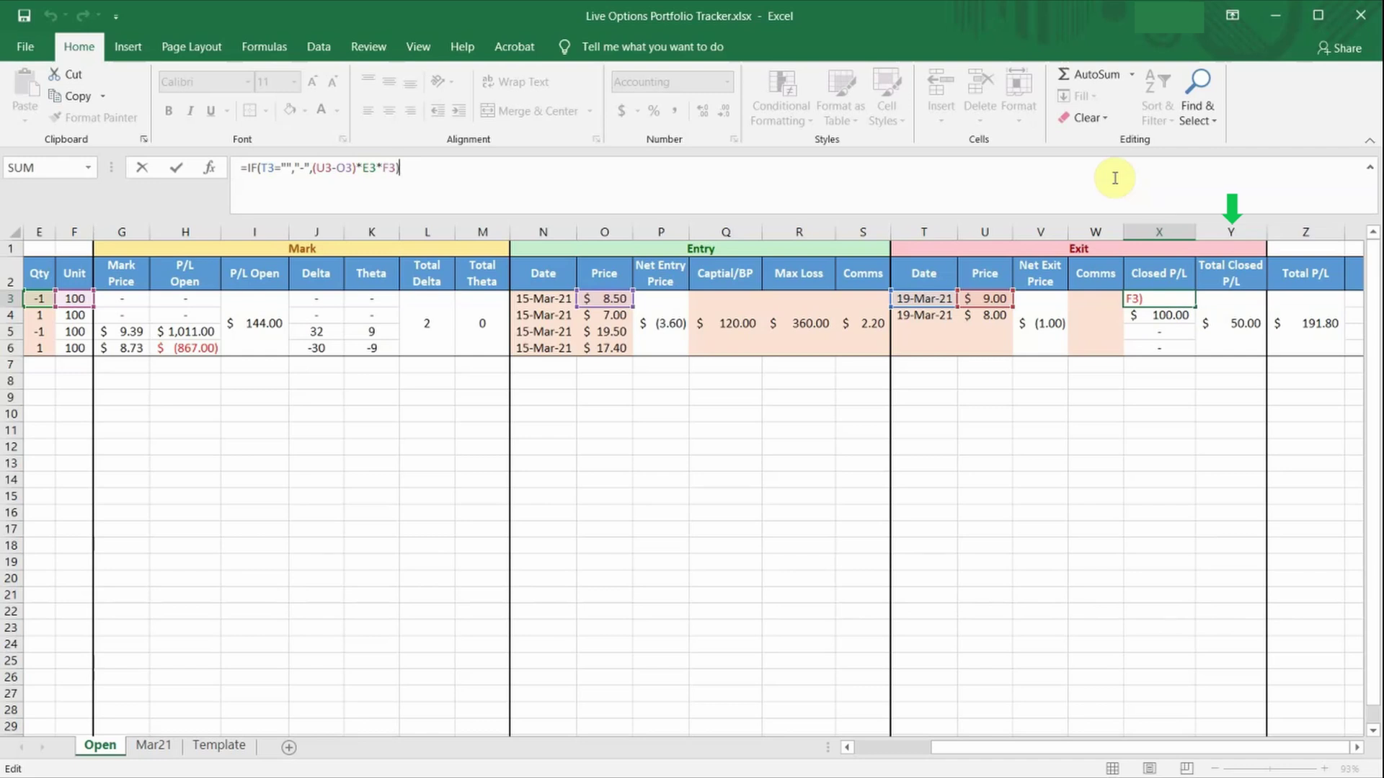
key(Return)
Set Total Closed P/L in Y3 to =SUM(X3:X6), giving 50.00.
click(1234, 323)
click(1159, 178)
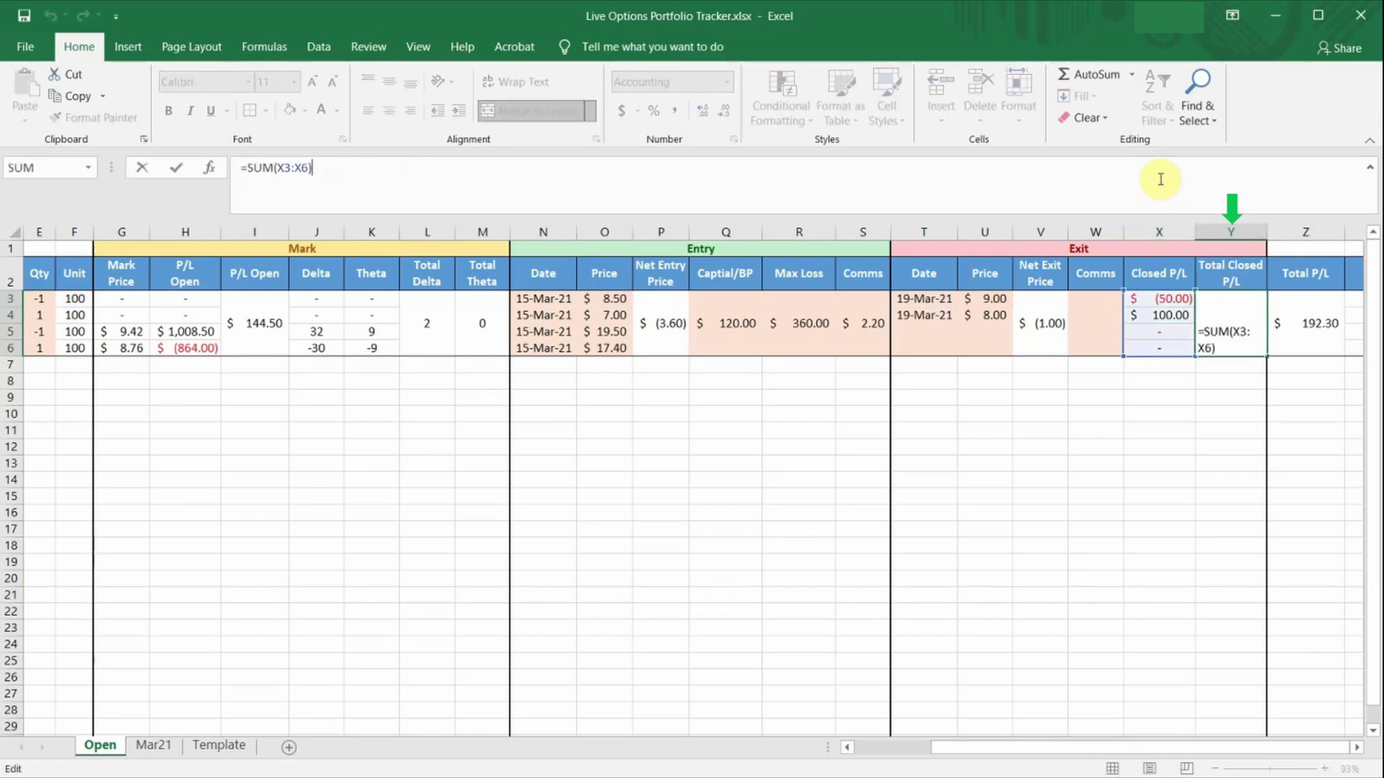
key(ctrl+Return)
Enter =Y3+I3-S3-W3 in Z3 so Total P/L reads 191.30.
click(1305, 323)
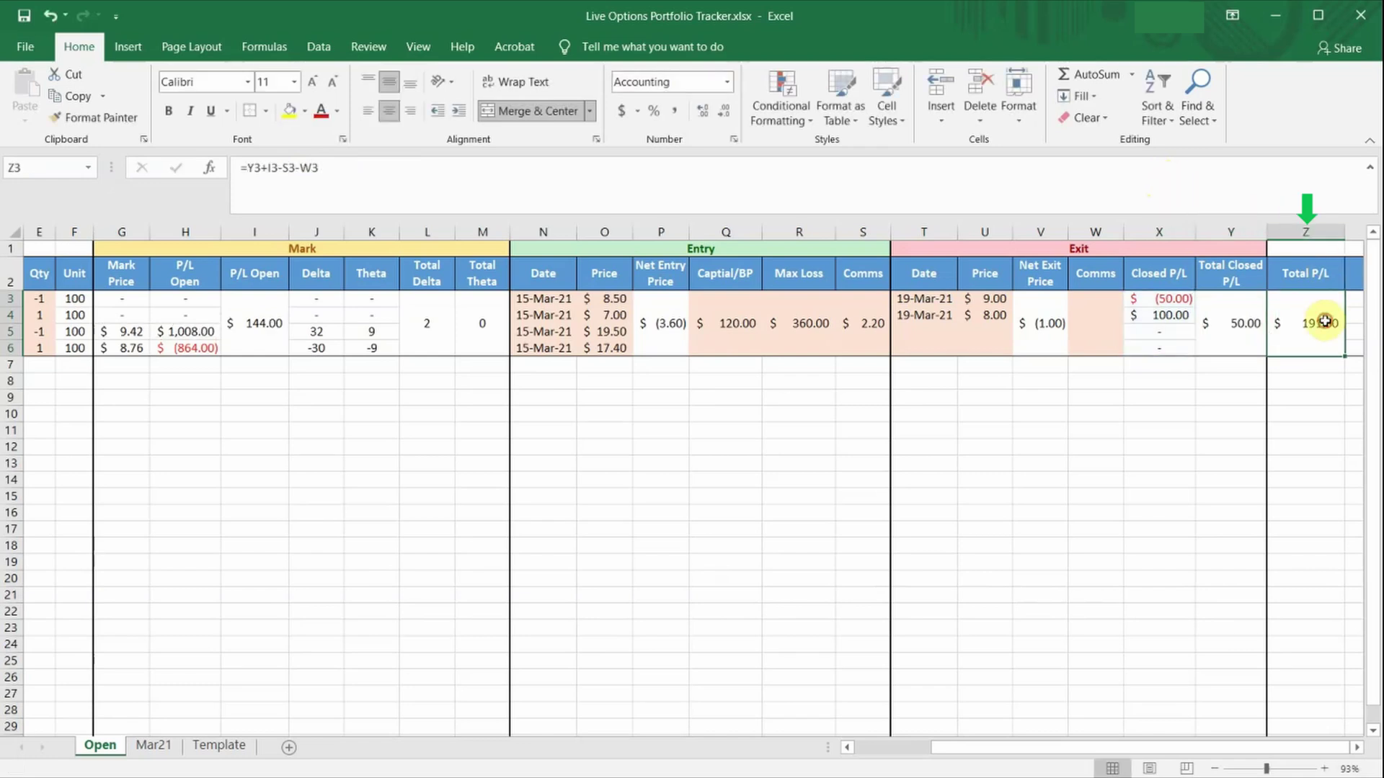
click(1175, 179)
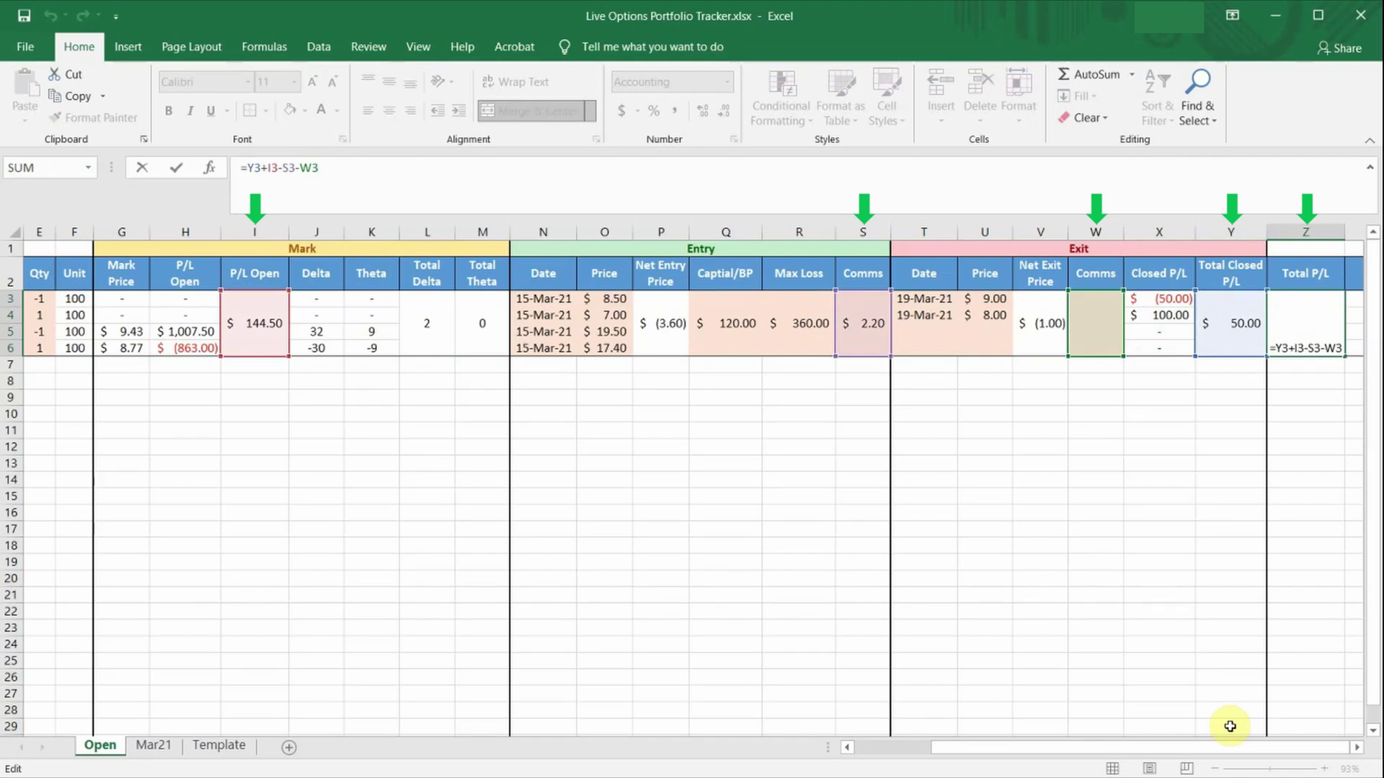
key(ctrl+Return)
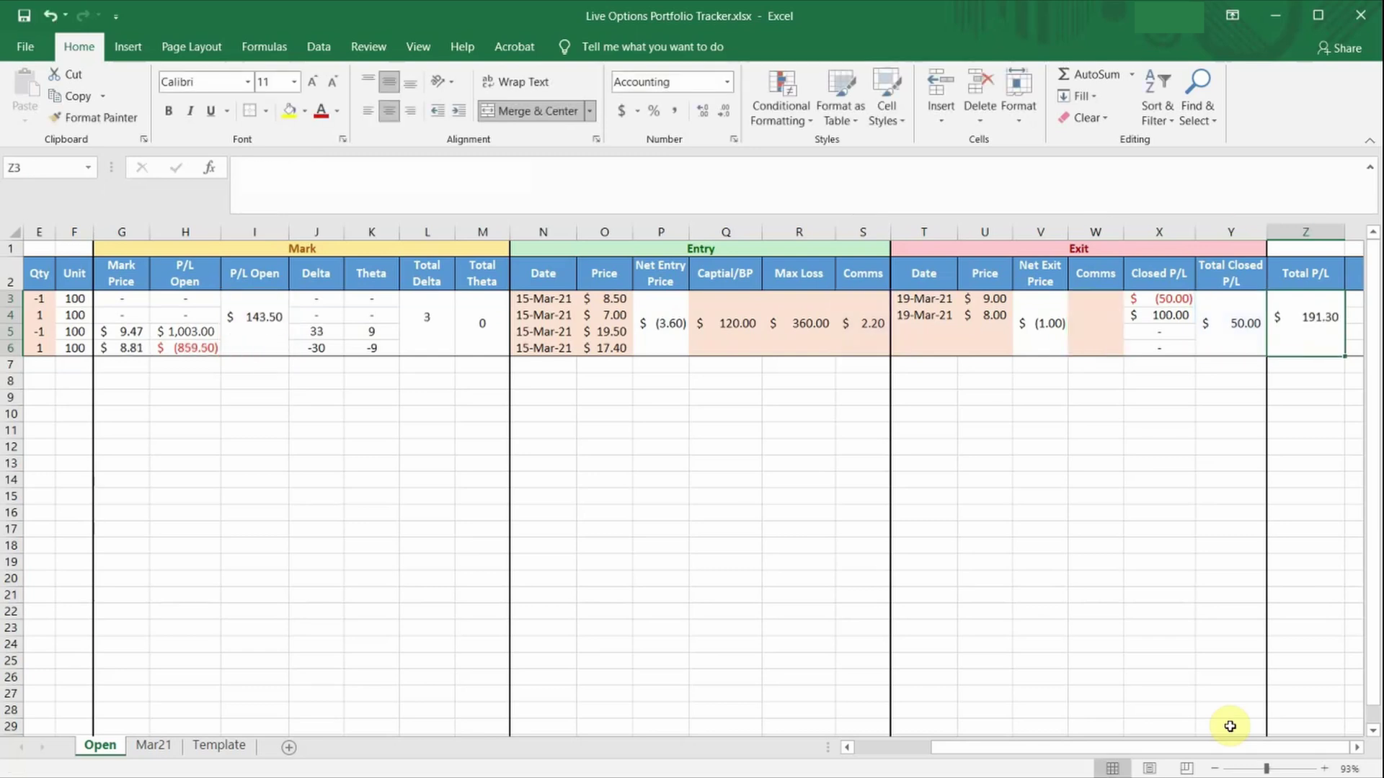
Insert a blank row 4 between the closed C413 leg and the C416 leg.
drag(1231, 742, 1131, 748)
key(ctrl+z)
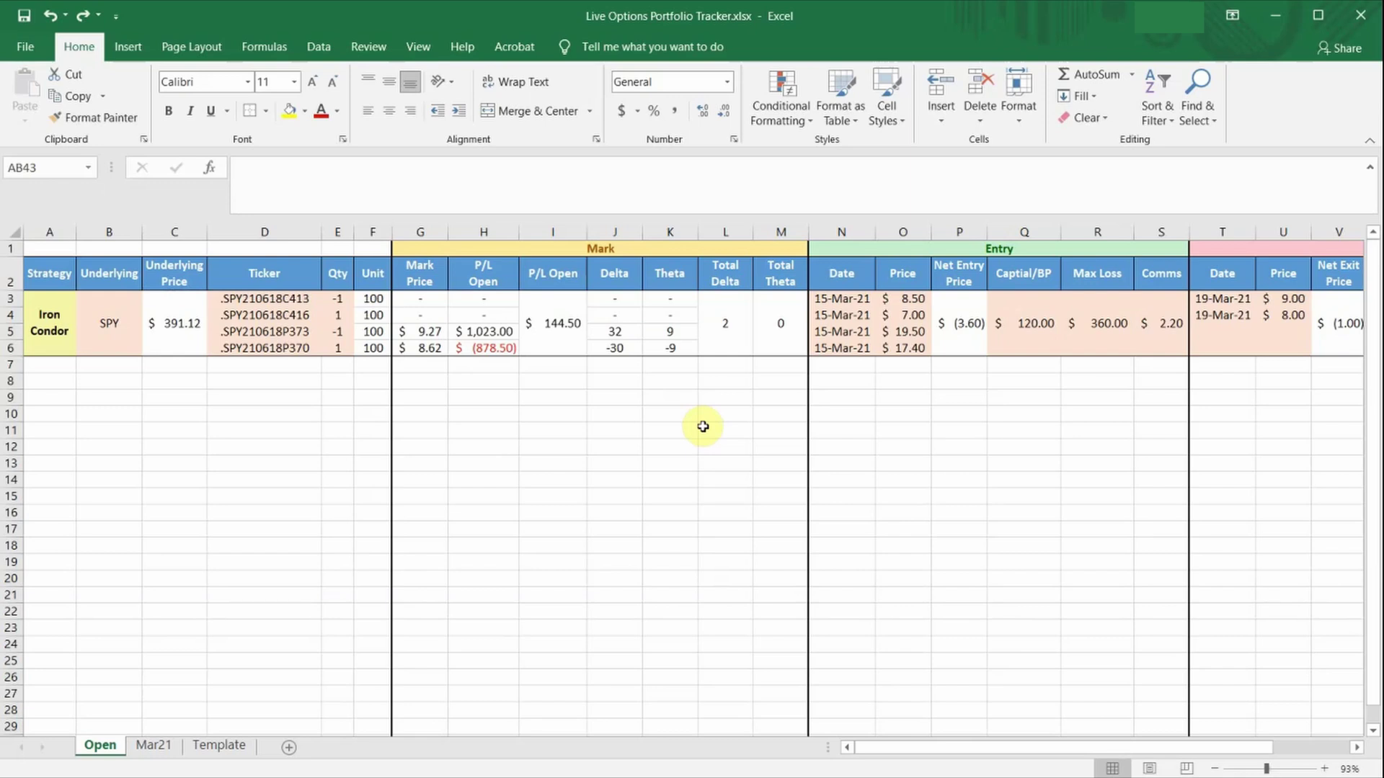
drag(299, 299, 328, 300)
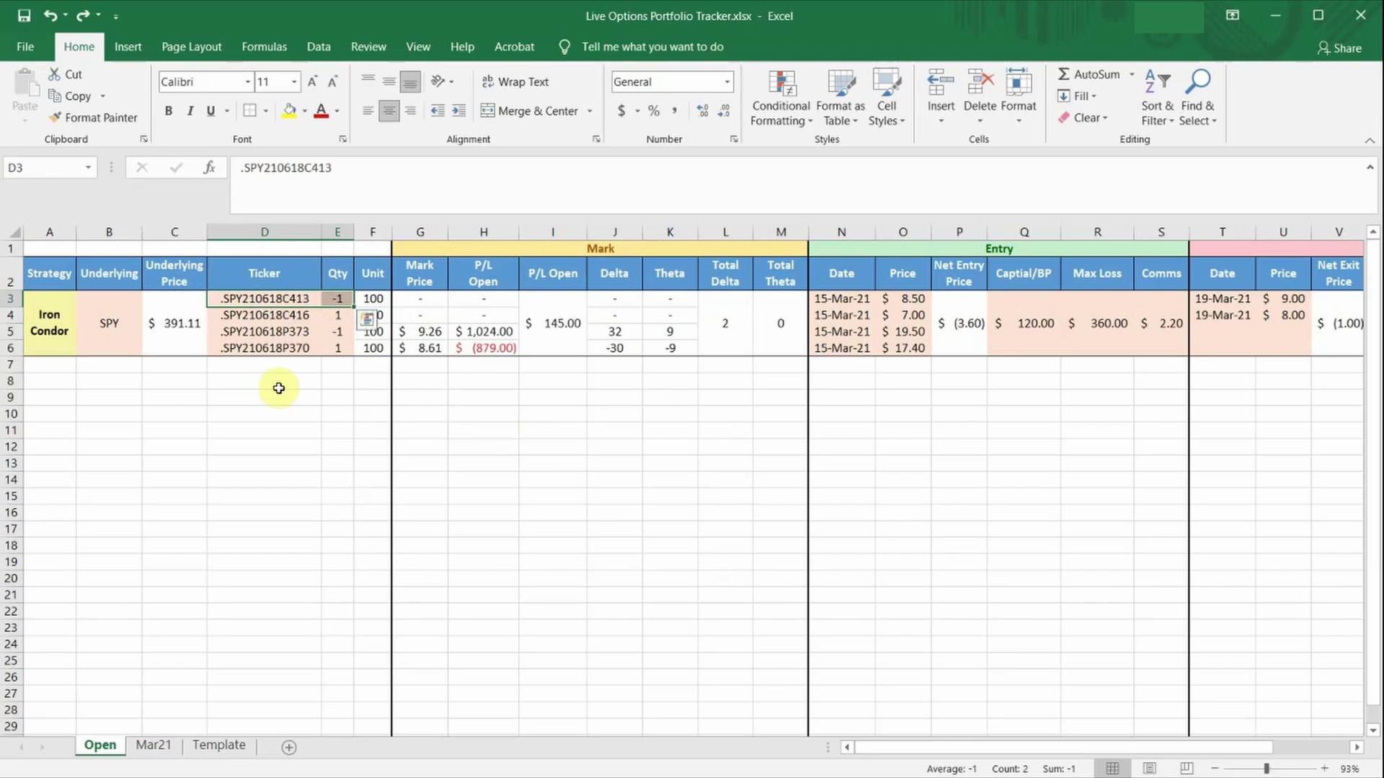
right_click(13, 319)
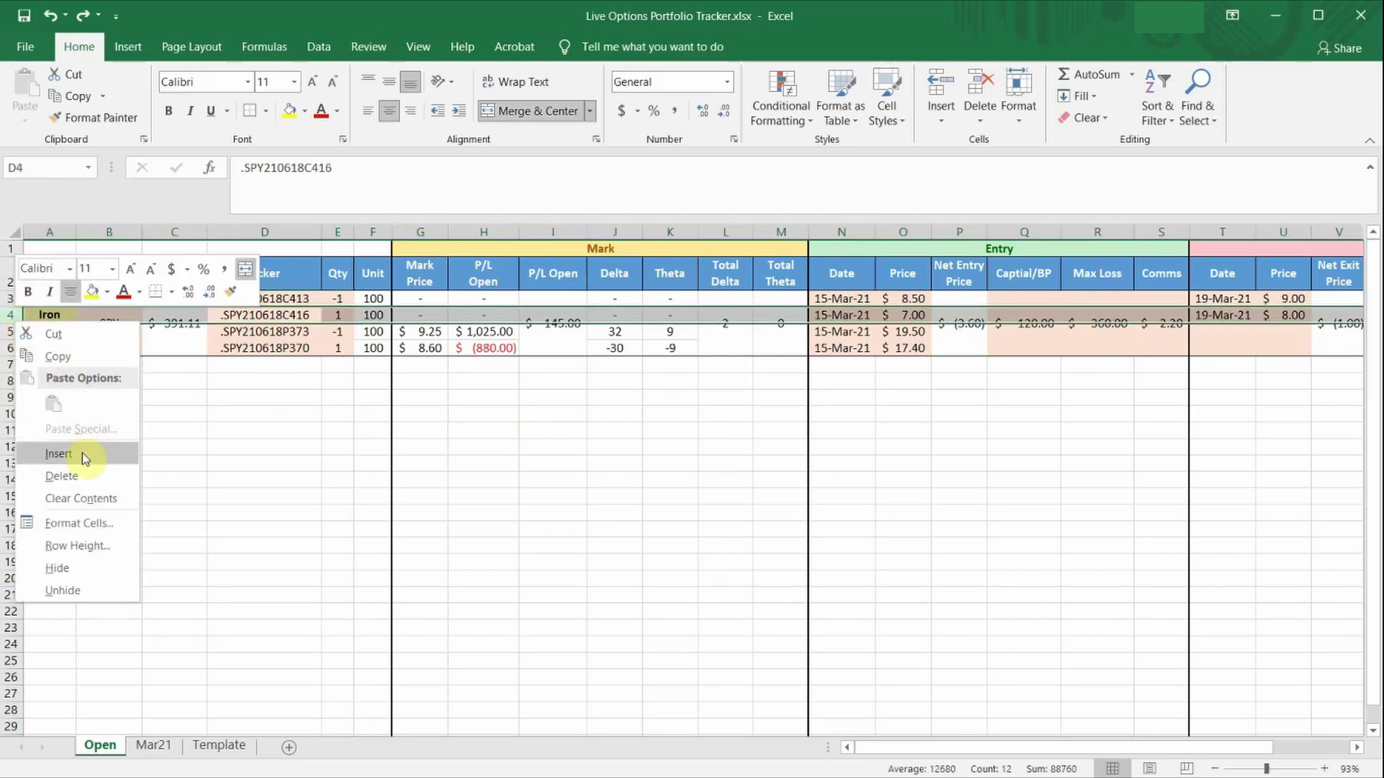
click(72, 453)
click(6, 299)
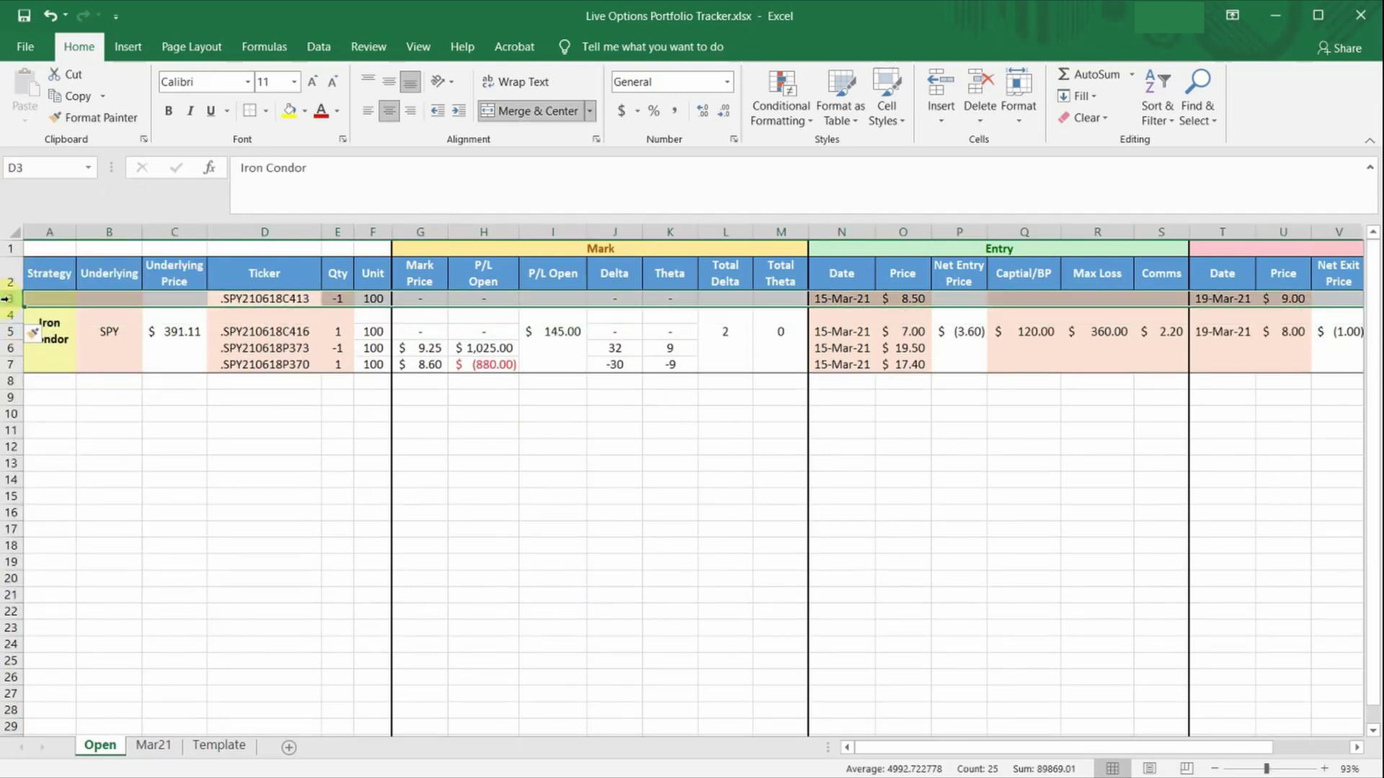
Copy the C413 leg into row 4 and change its ticker to .SPY210618C414.
key(ctrl+c)
right_click(13, 315)
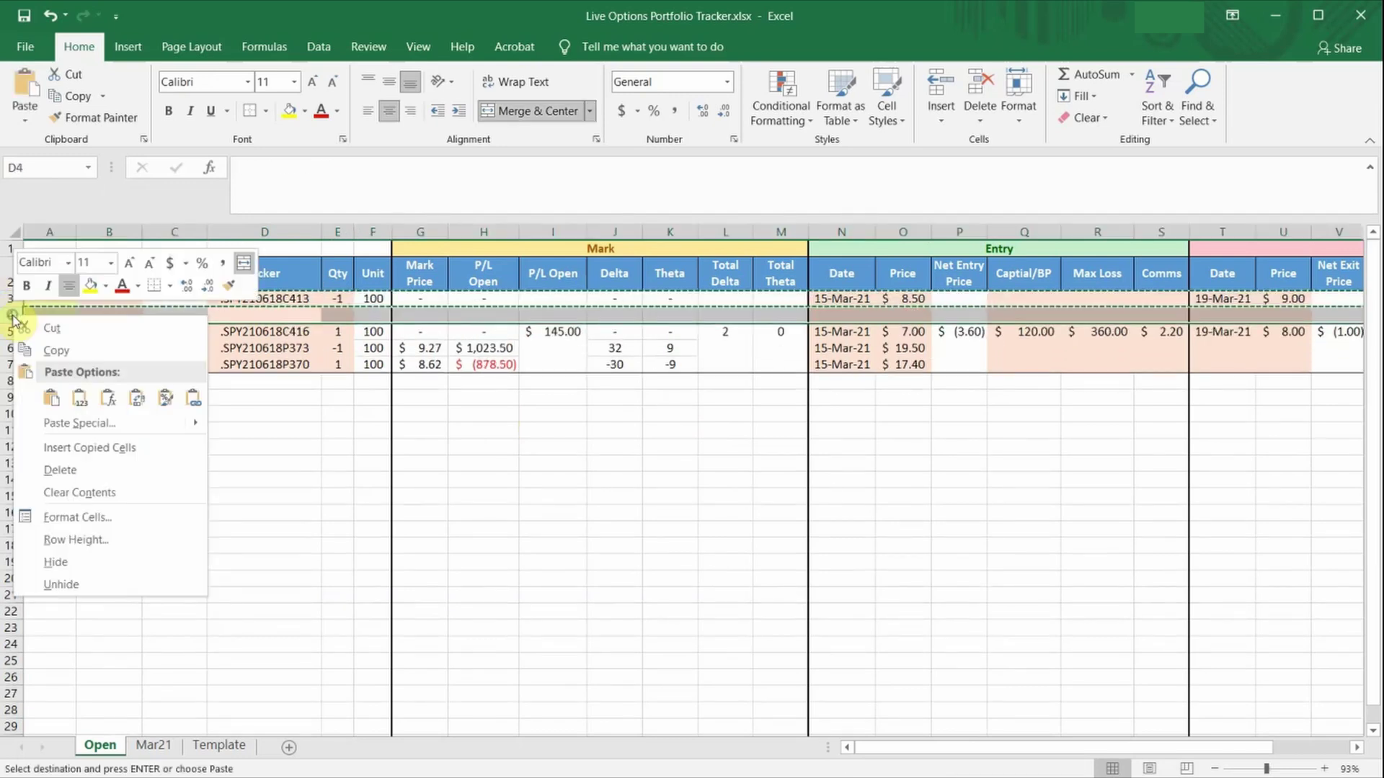
click(120, 398)
click(308, 316)
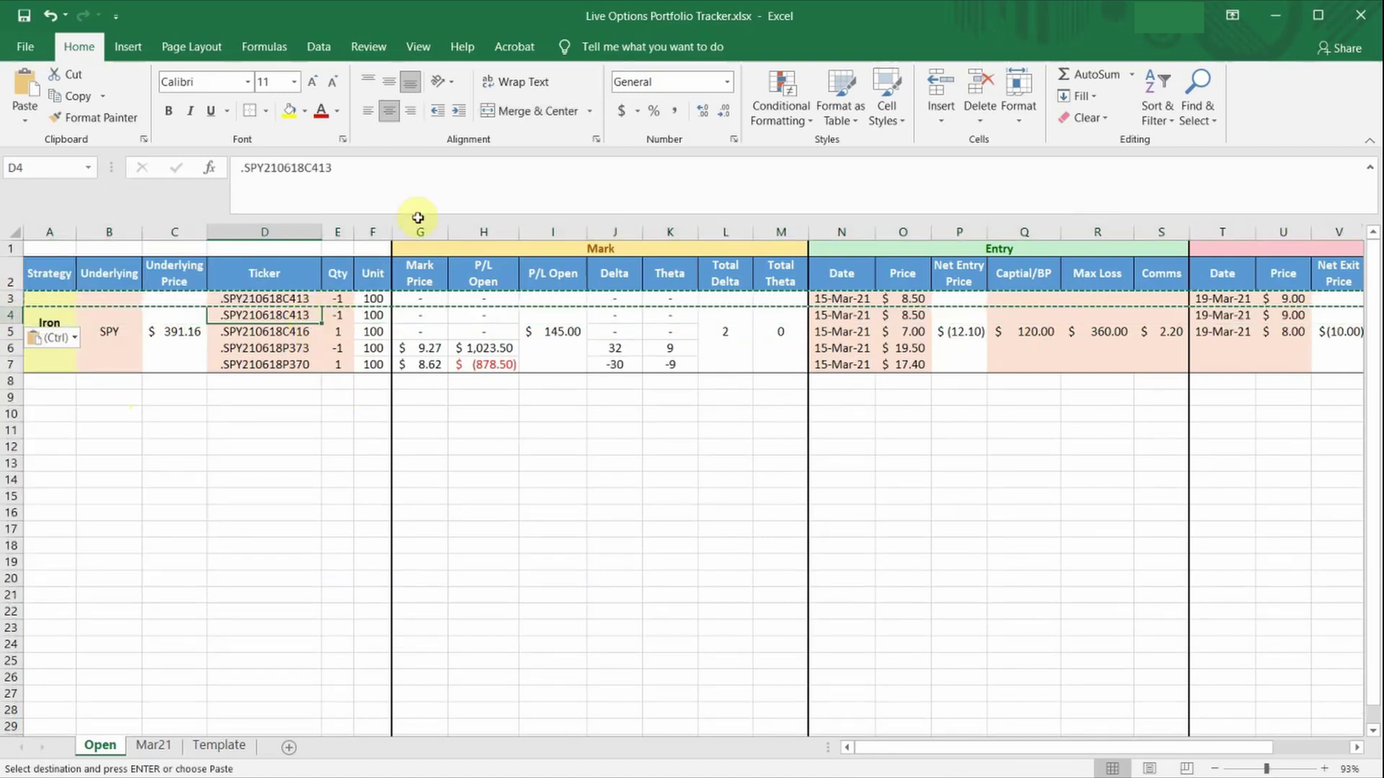
click(443, 179)
key(BackSpace)
text(4)
key(Return)
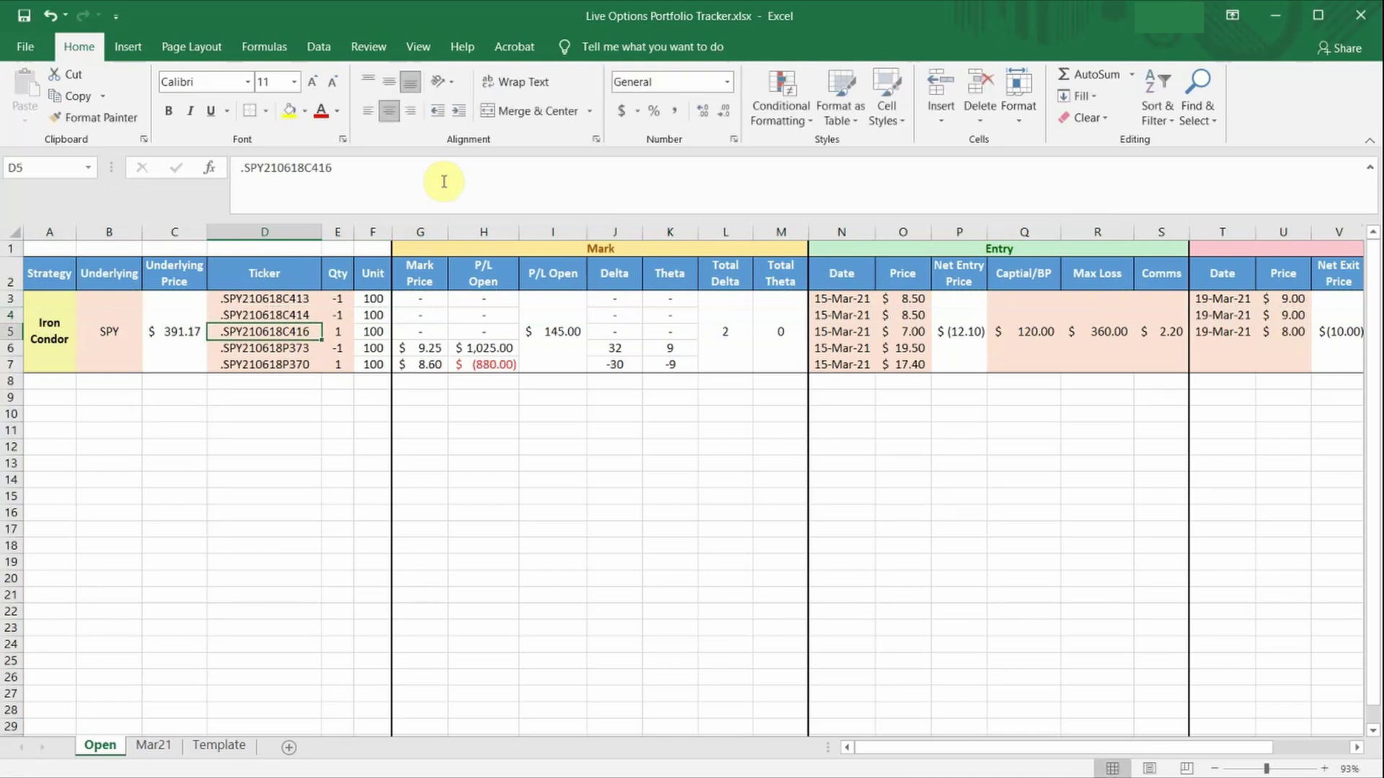
Set the new leg's entry date to 19-Mar-21 and entry price to 8.00.
click(836, 315)
click(266, 167)
key(BackSpace)
text(9)
key(Return)
click(914, 315)
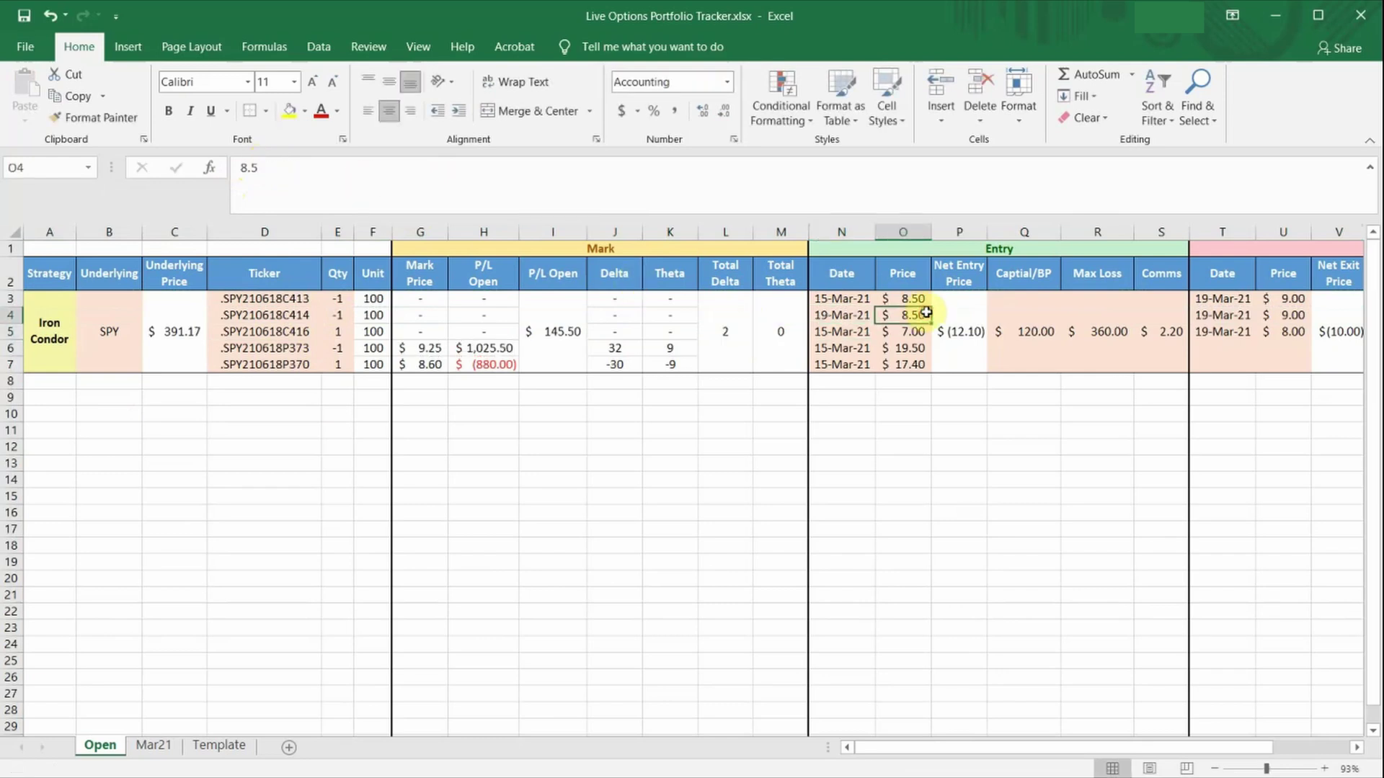
click(557, 170)
key(BackSpace)
key(BackSpace)
key(Return)
Change the leg's commissions formula to =2.2+0.55, giving 2.75.
click(1164, 335)
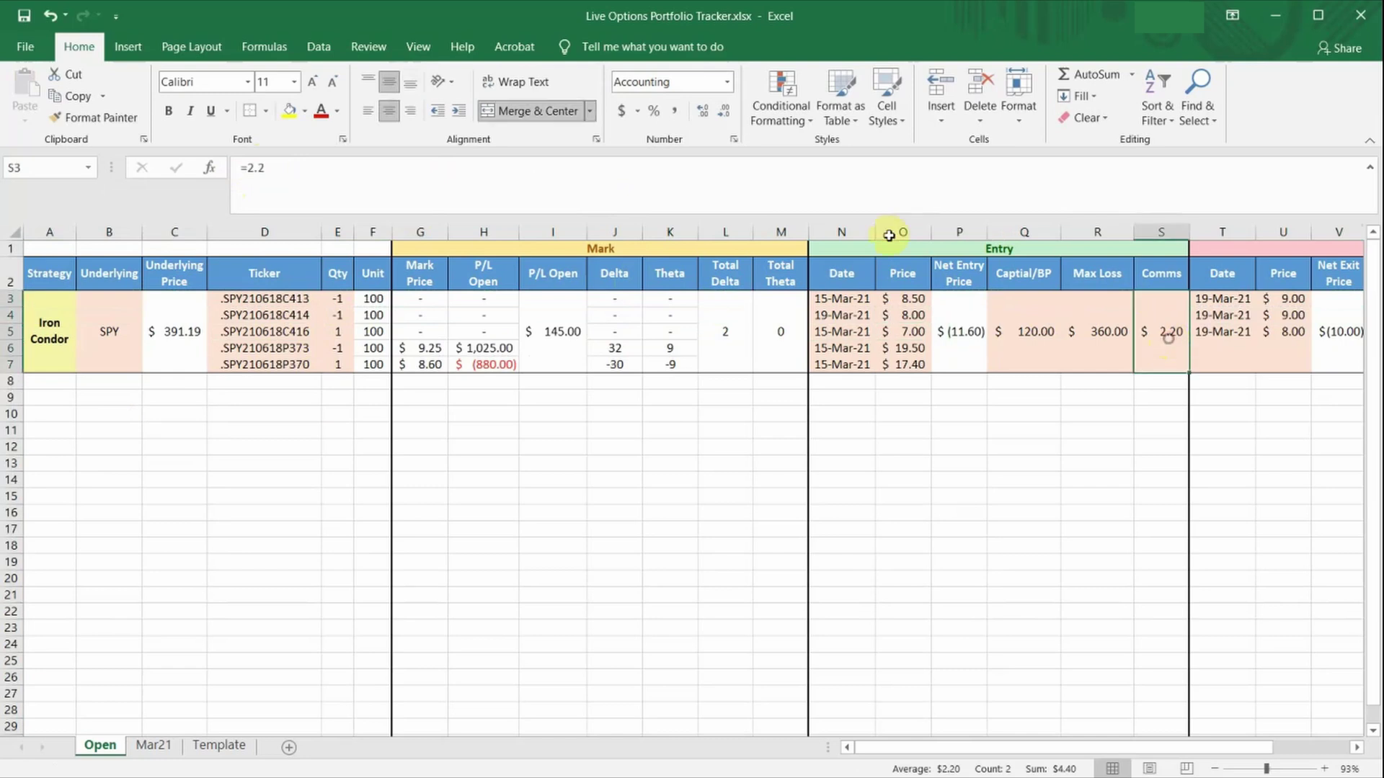
click(589, 193)
text(+0)
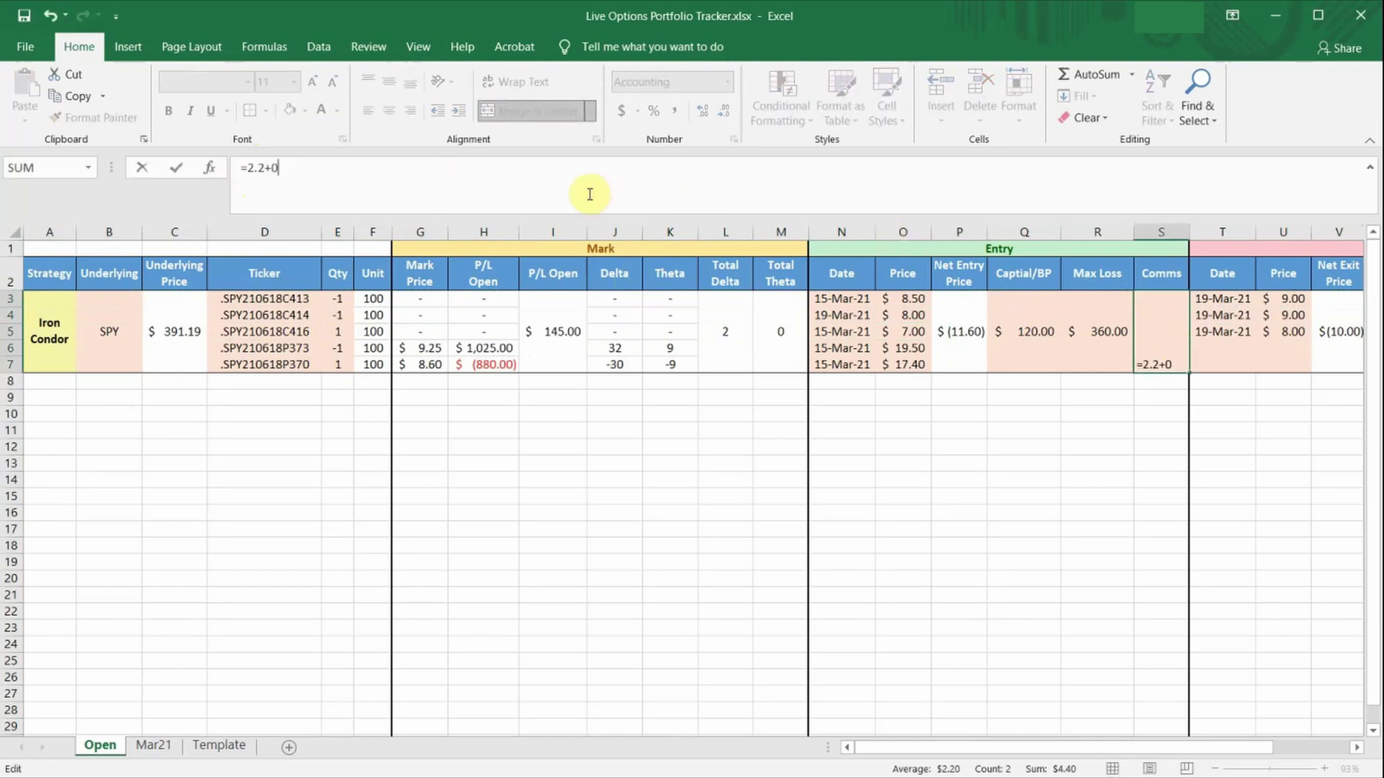
text(.55)
key(Return)
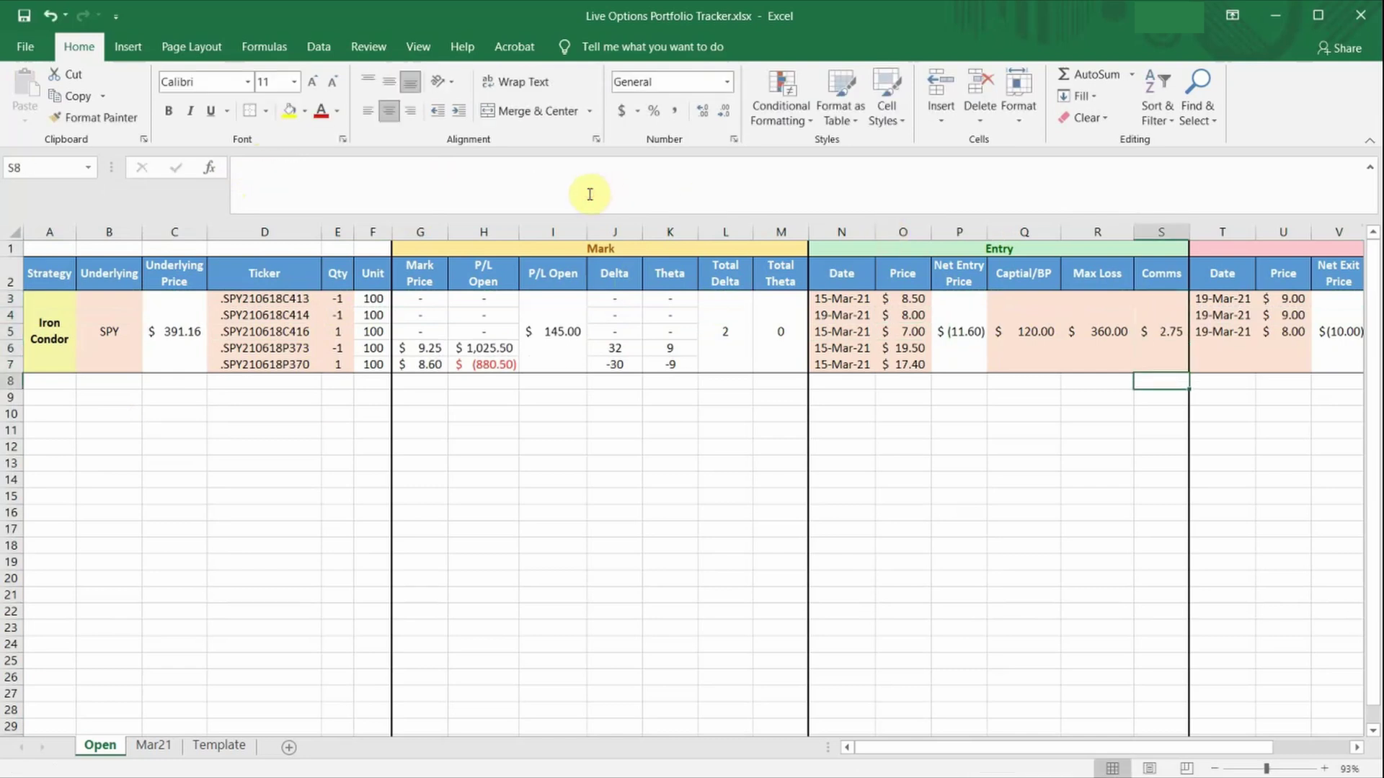
Clear the exit dates and prices in T4:U5.
drag(1106, 749, 1224, 756)
drag(927, 315, 985, 333)
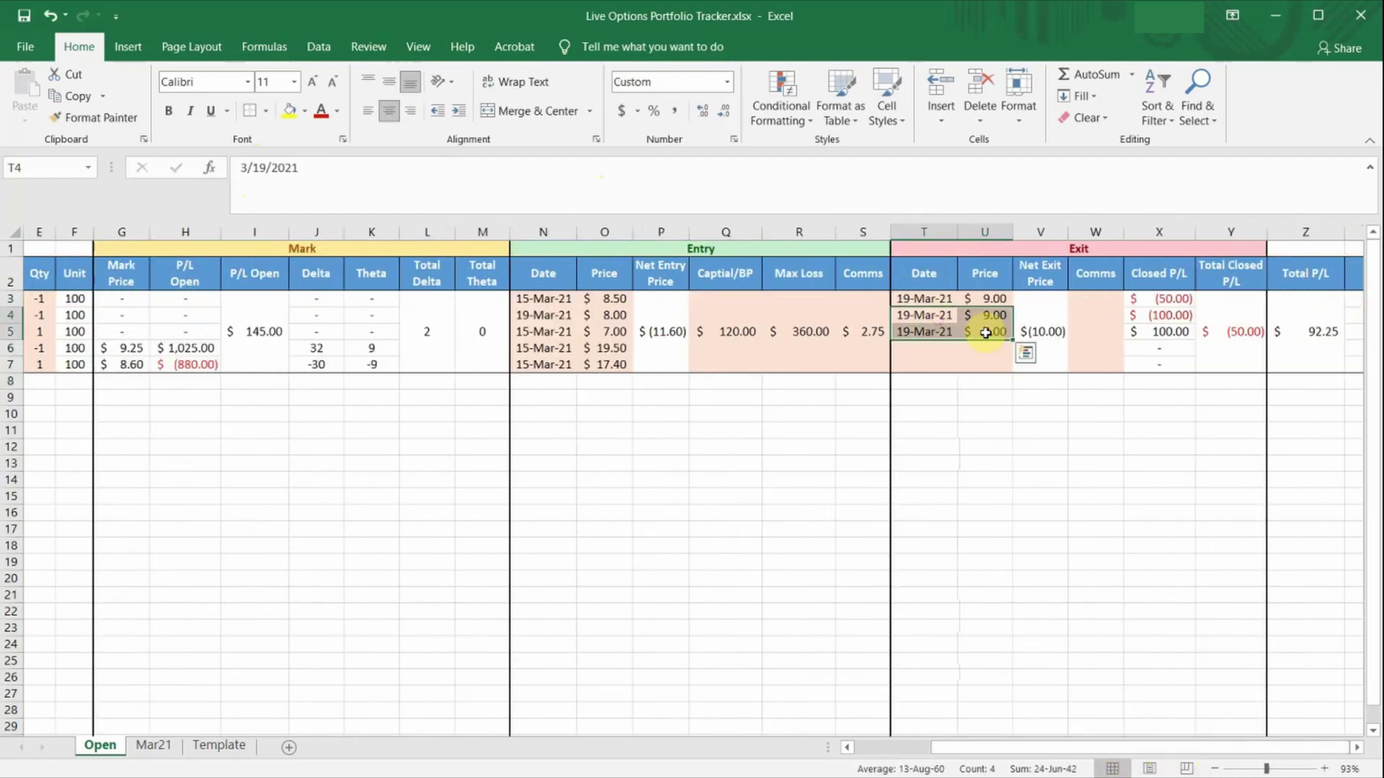
key(Delete)
Enter 8.2 as the C413 leg's exit price and 0.55 as its exit commissions.
click(992, 303)
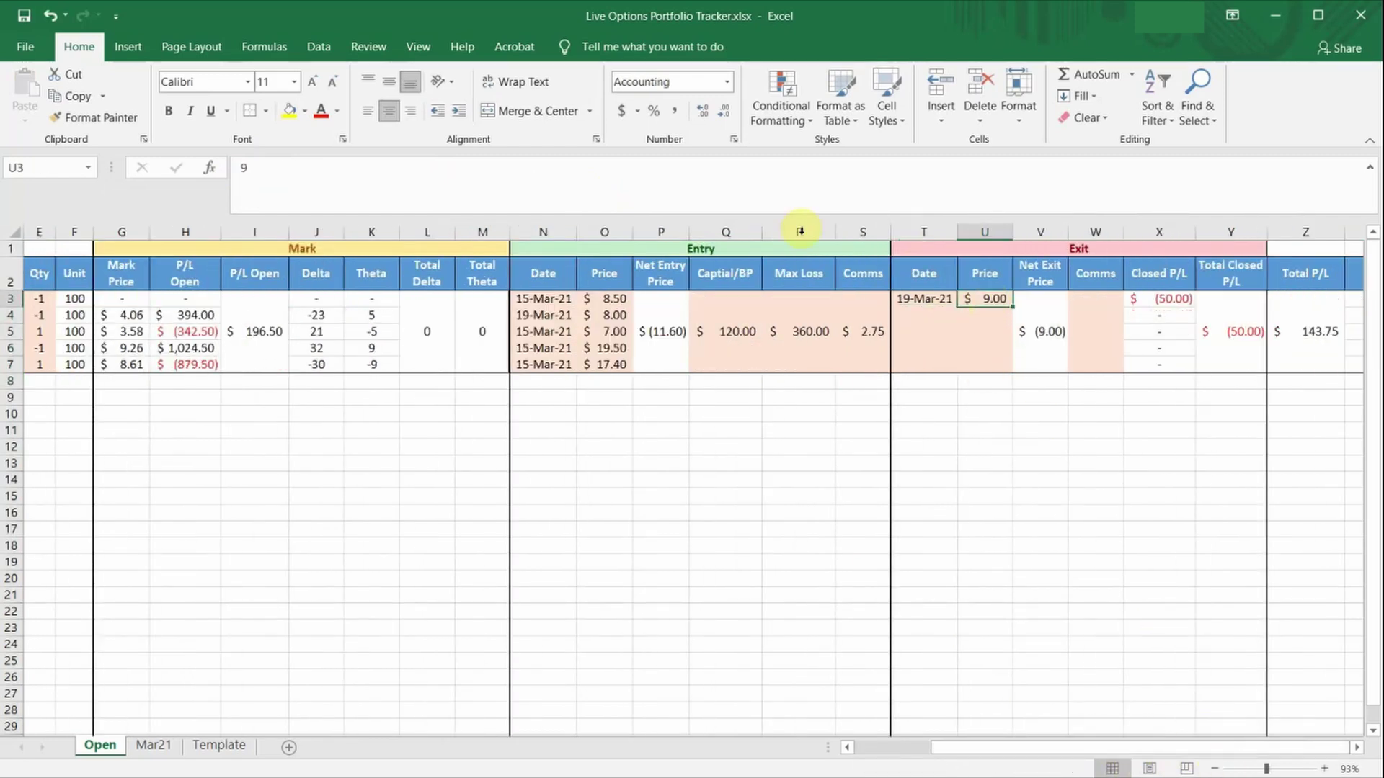
text(8)
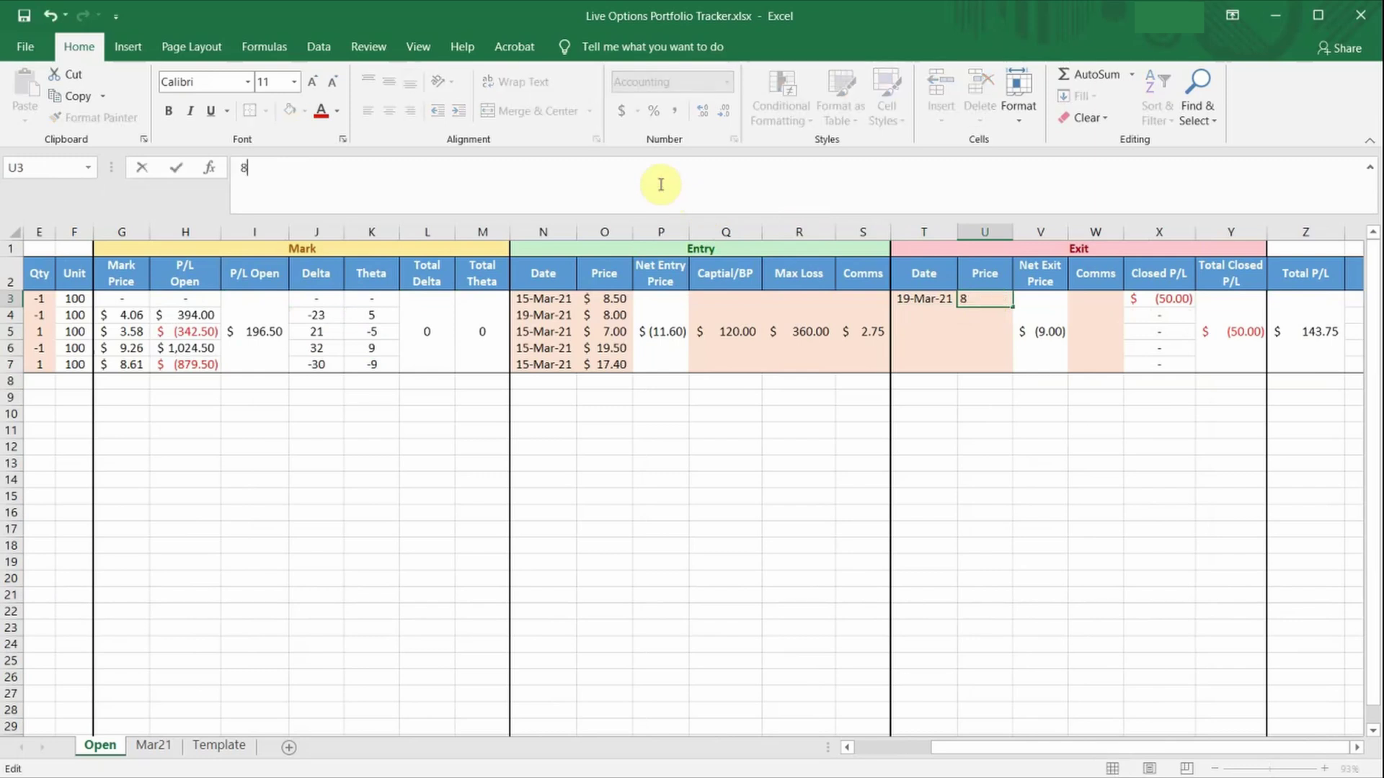
text(.2)
key(Return)
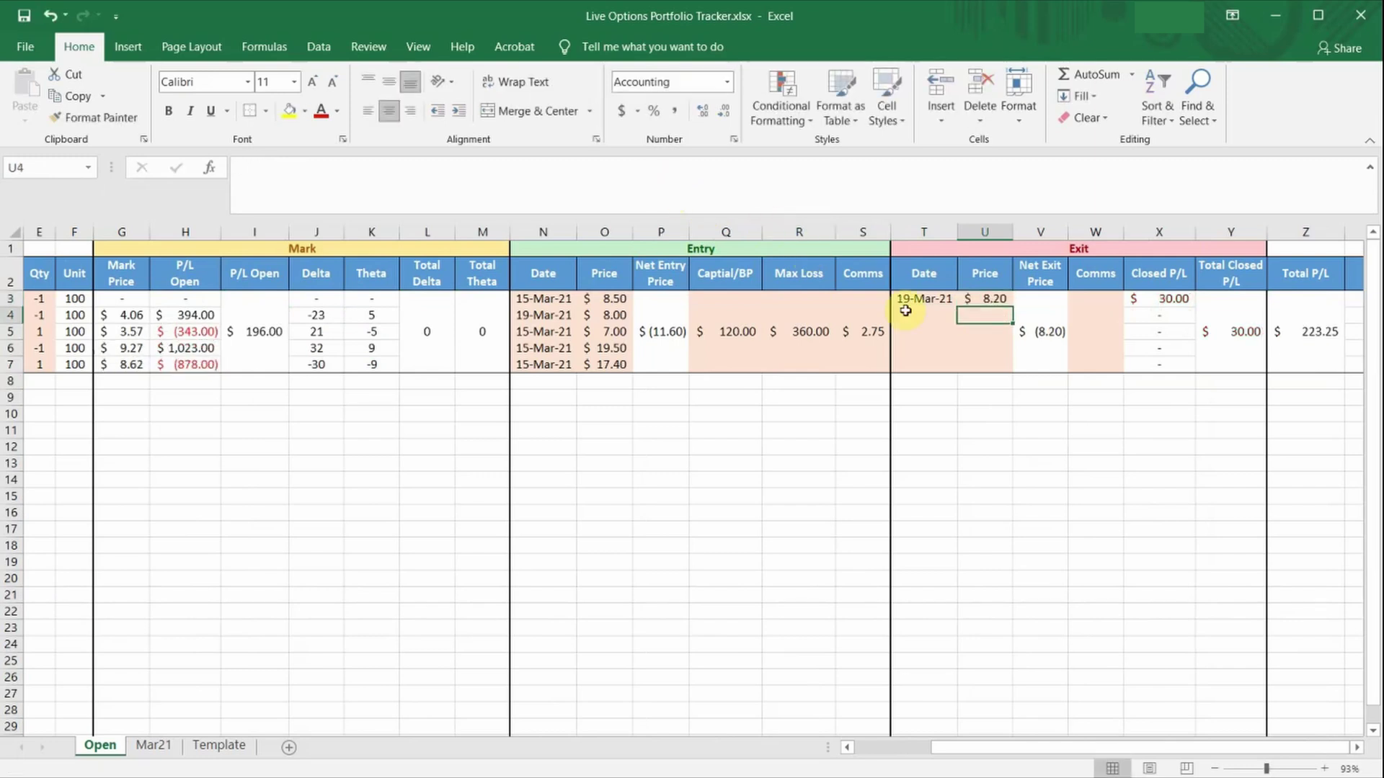
click(1090, 347)
text(0.)
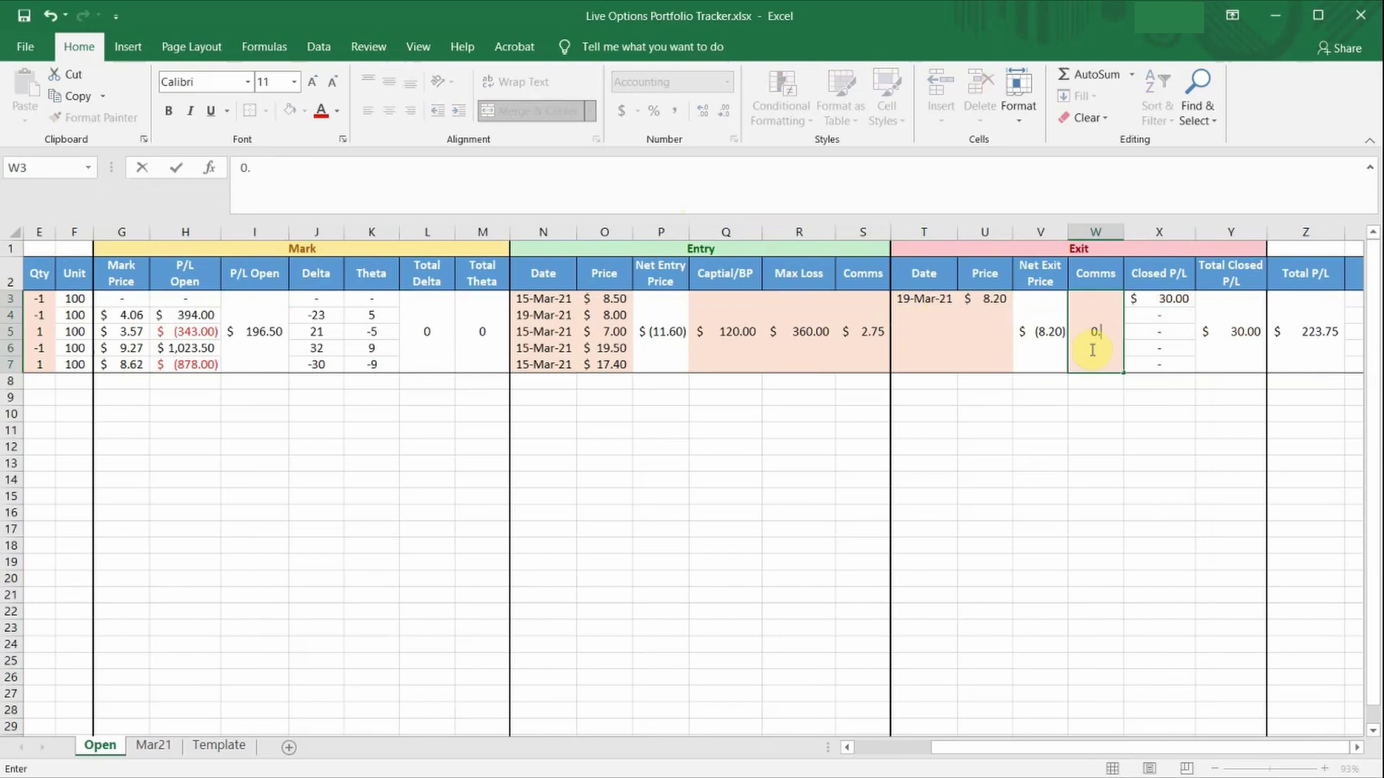
text(55)
key(Return)
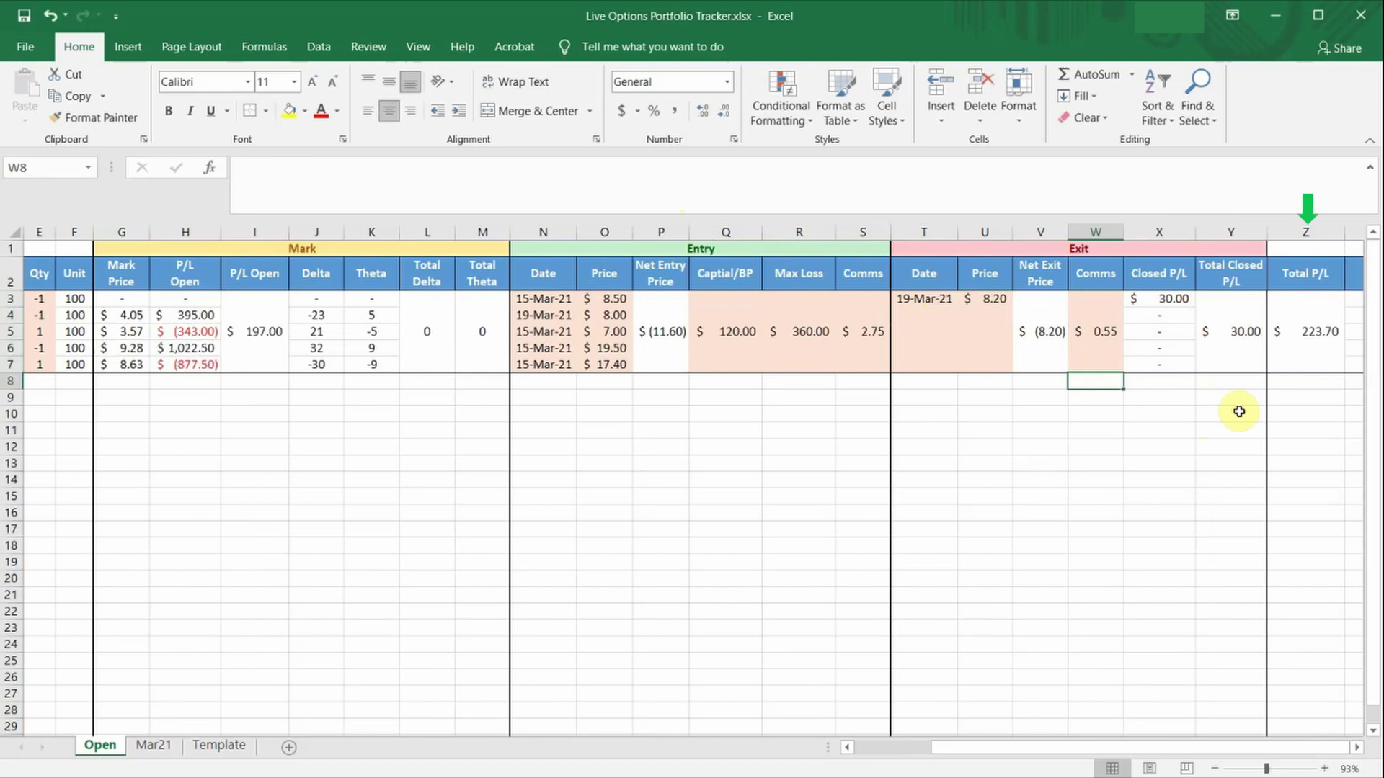
Confirm the Total P/L formula =Y3+I3-S3-W3 in Z3.
click(1294, 348)
click(658, 169)
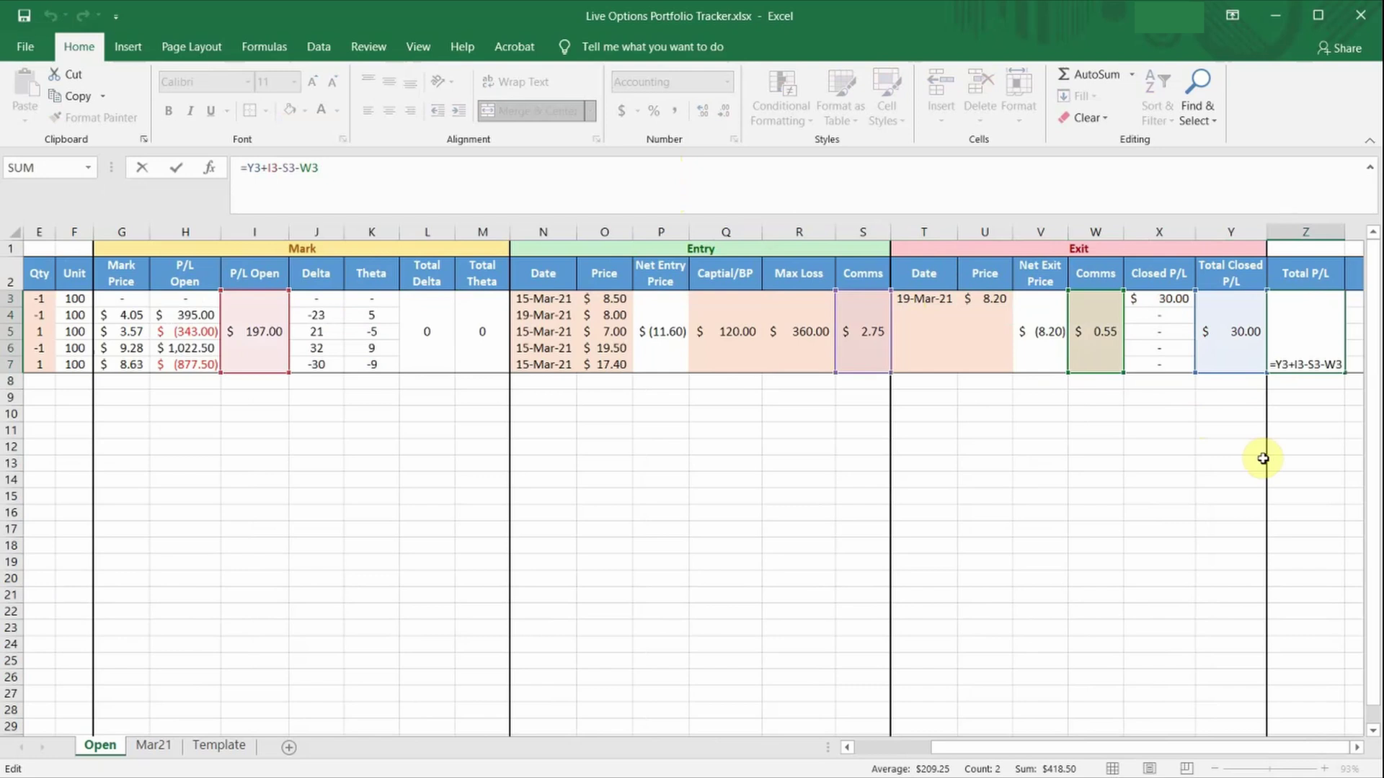
key(ctrl+Return)
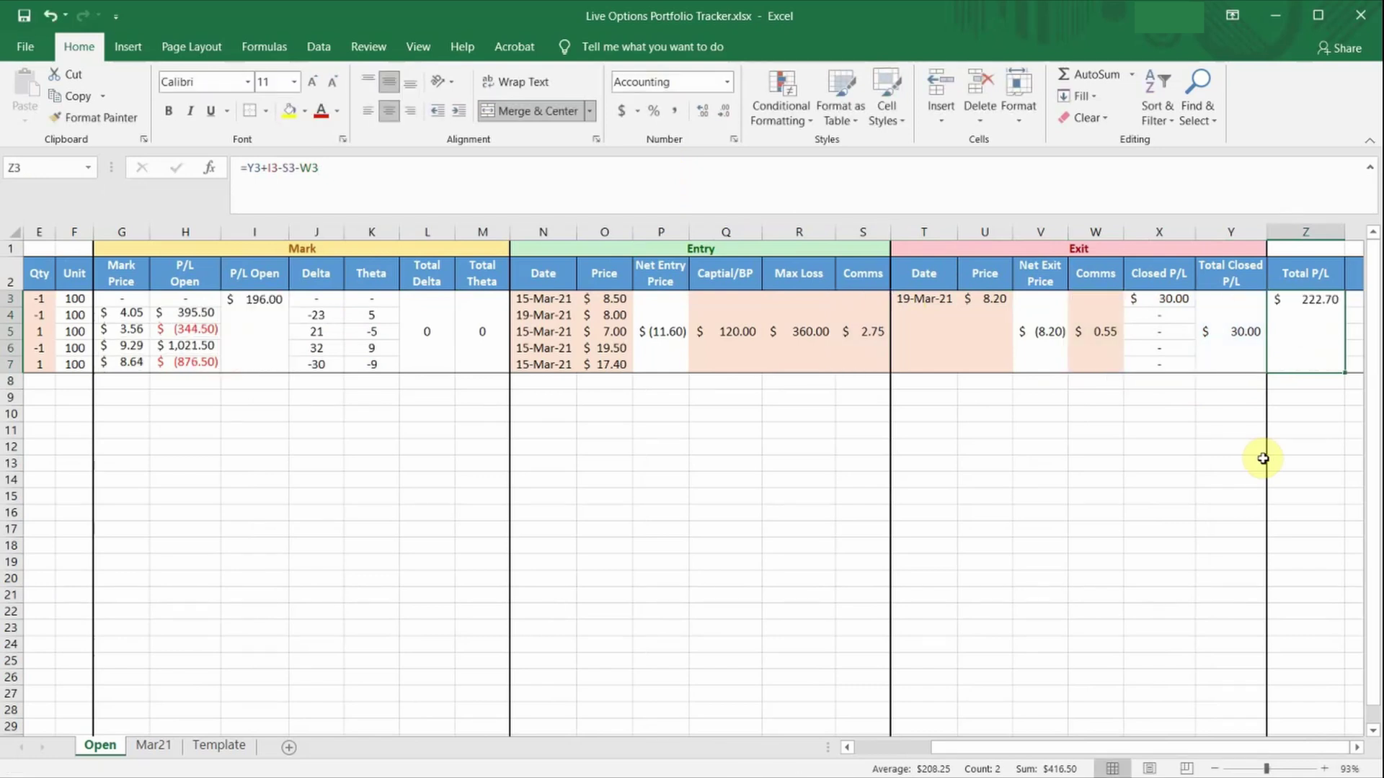
Make the P/L Open total in I3 =SUM(H3:H7) and go to the Template sheet.
drag(1218, 749, 1130, 747)
click(567, 373)
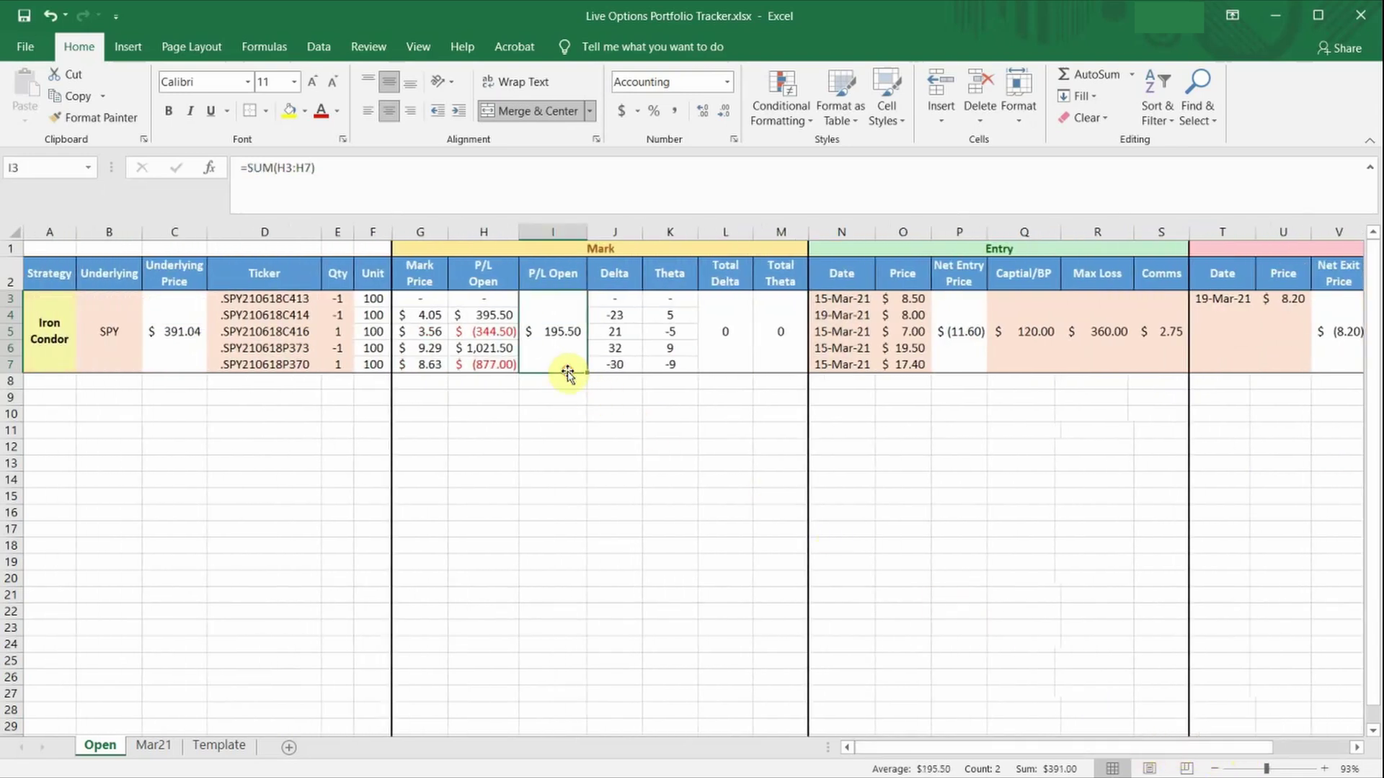
click(640, 170)
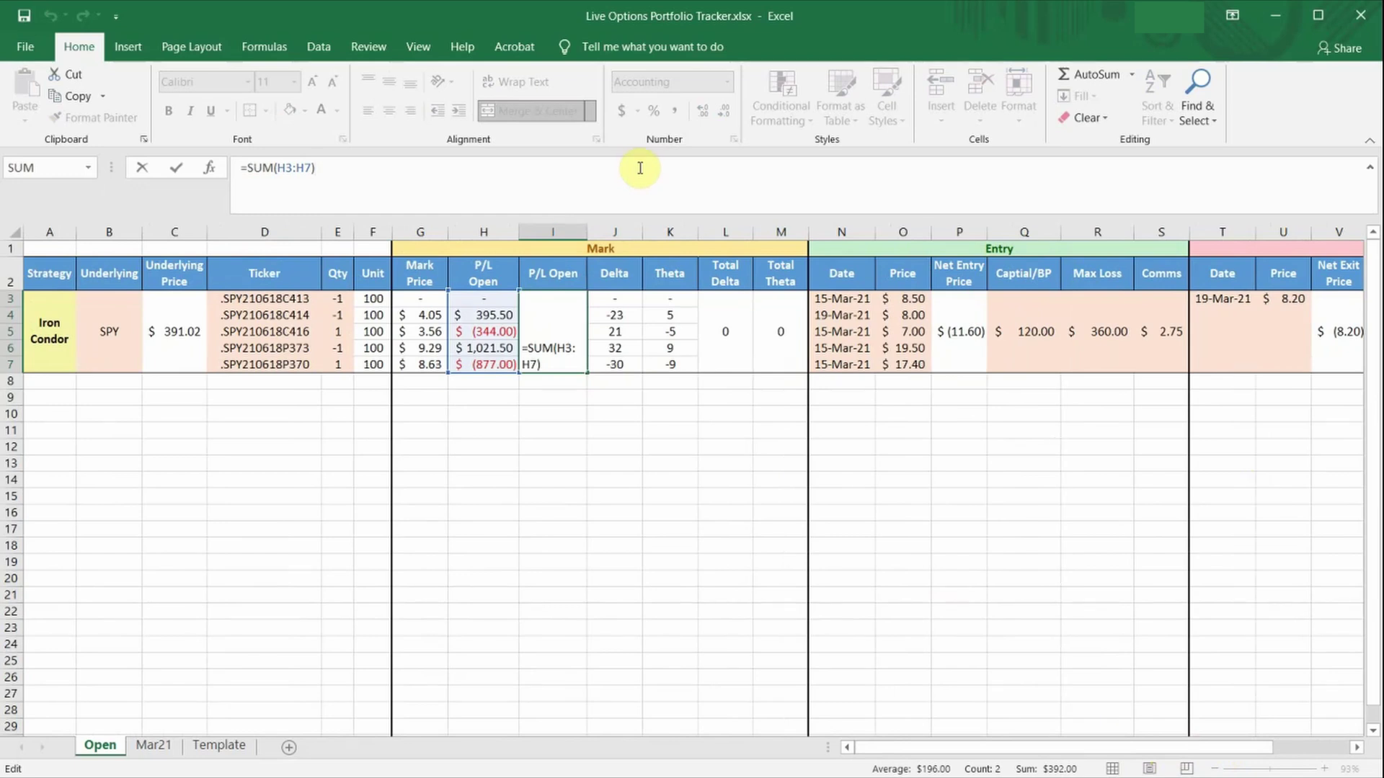
click(521, 298)
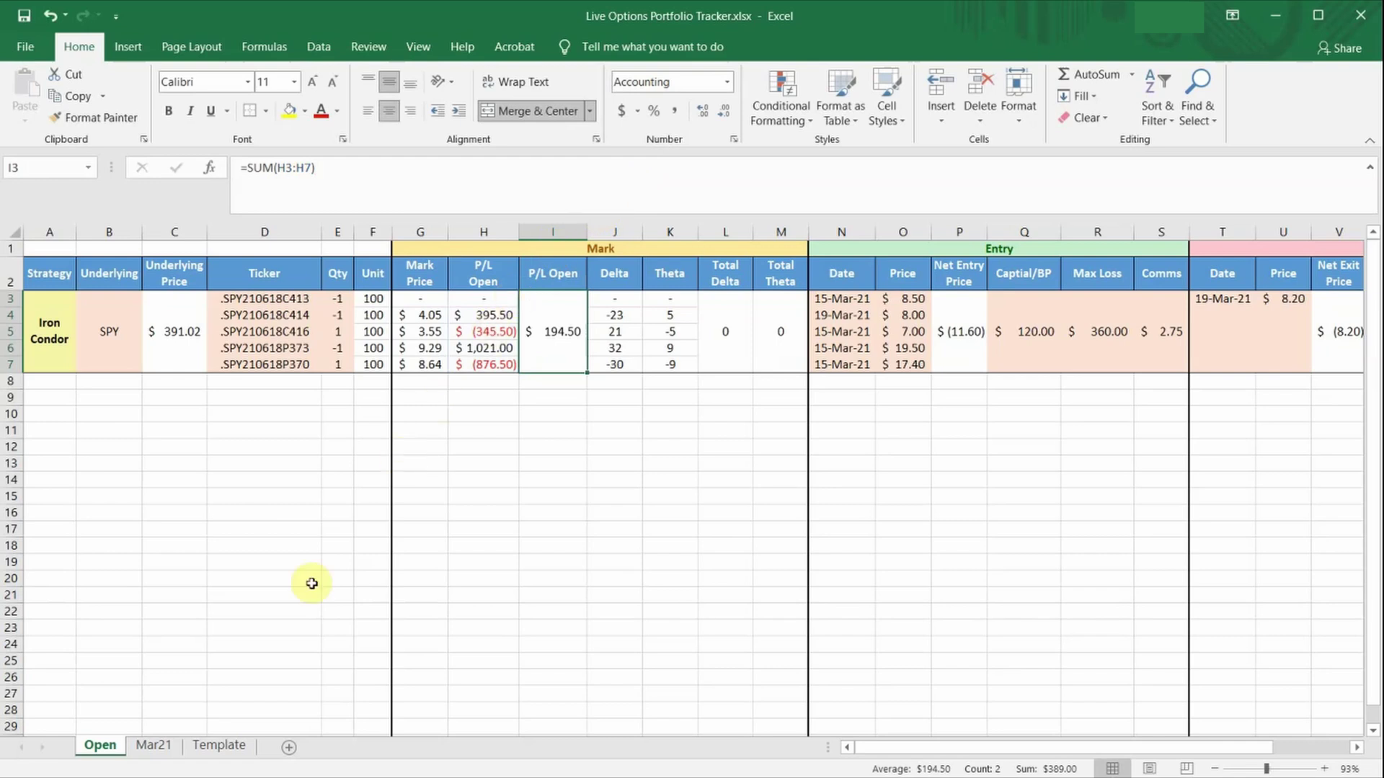
click(218, 745)
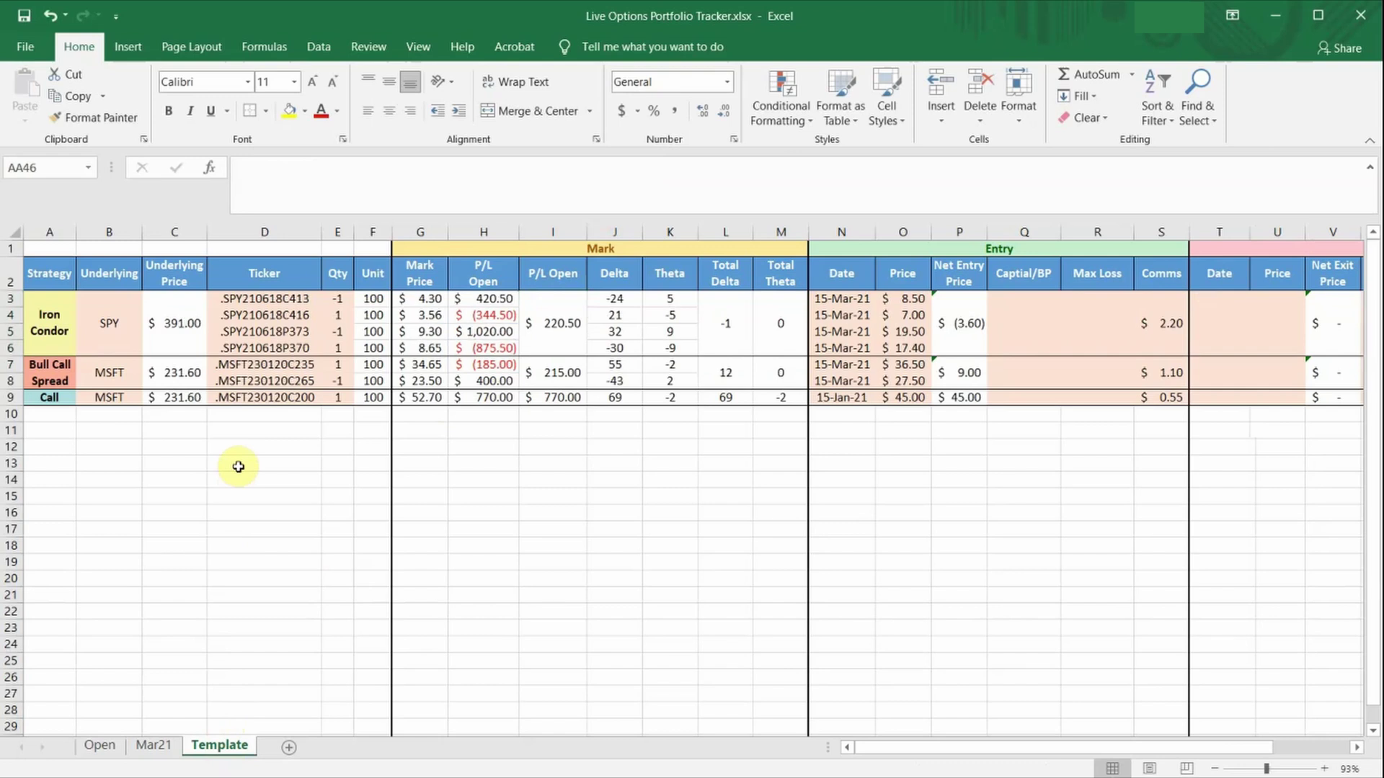
Copy Template rows 7–8 (MSFT Bull Call Spread) into row 8 of the Open sheet.
click(9, 364)
drag(9, 364, 9, 381)
key(ctrl+c)
click(99, 744)
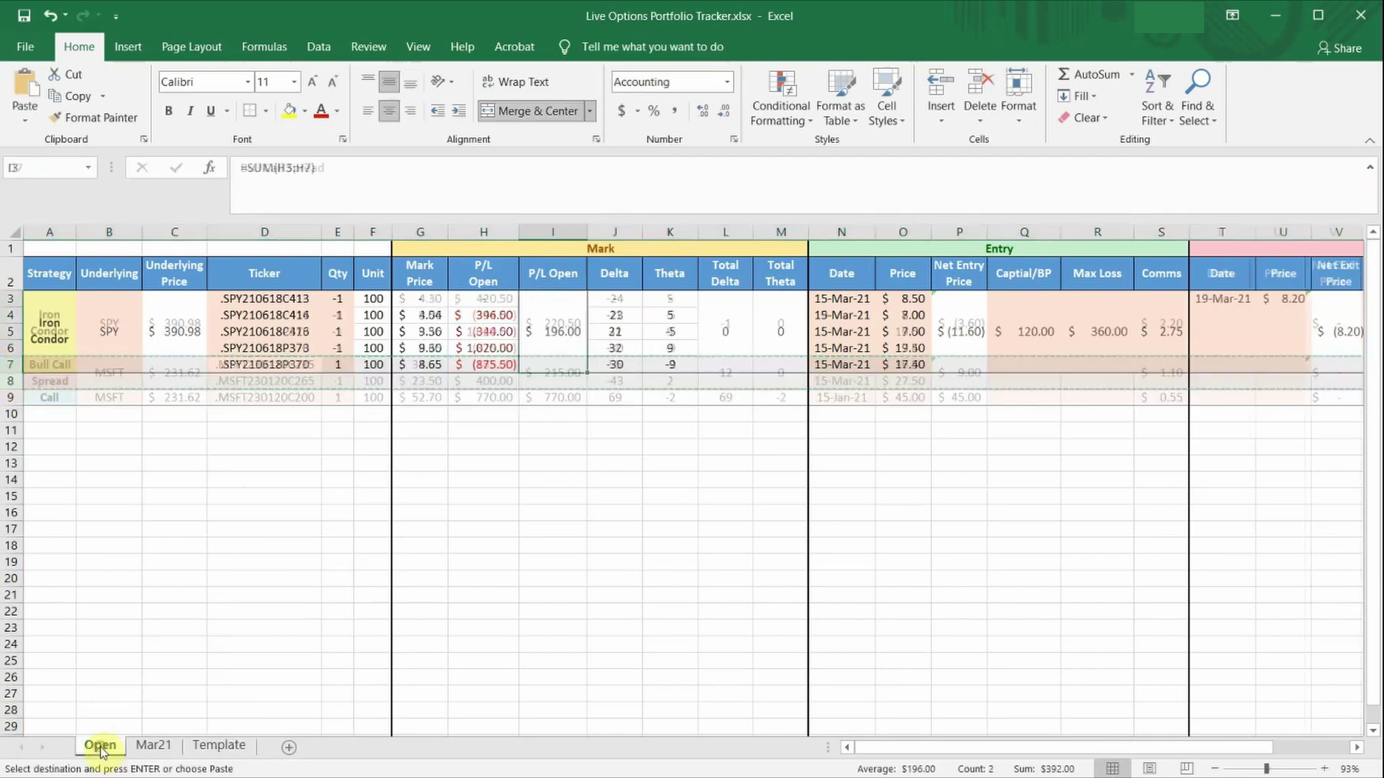
click(8, 381)
key(ctrl+v)
click(307, 478)
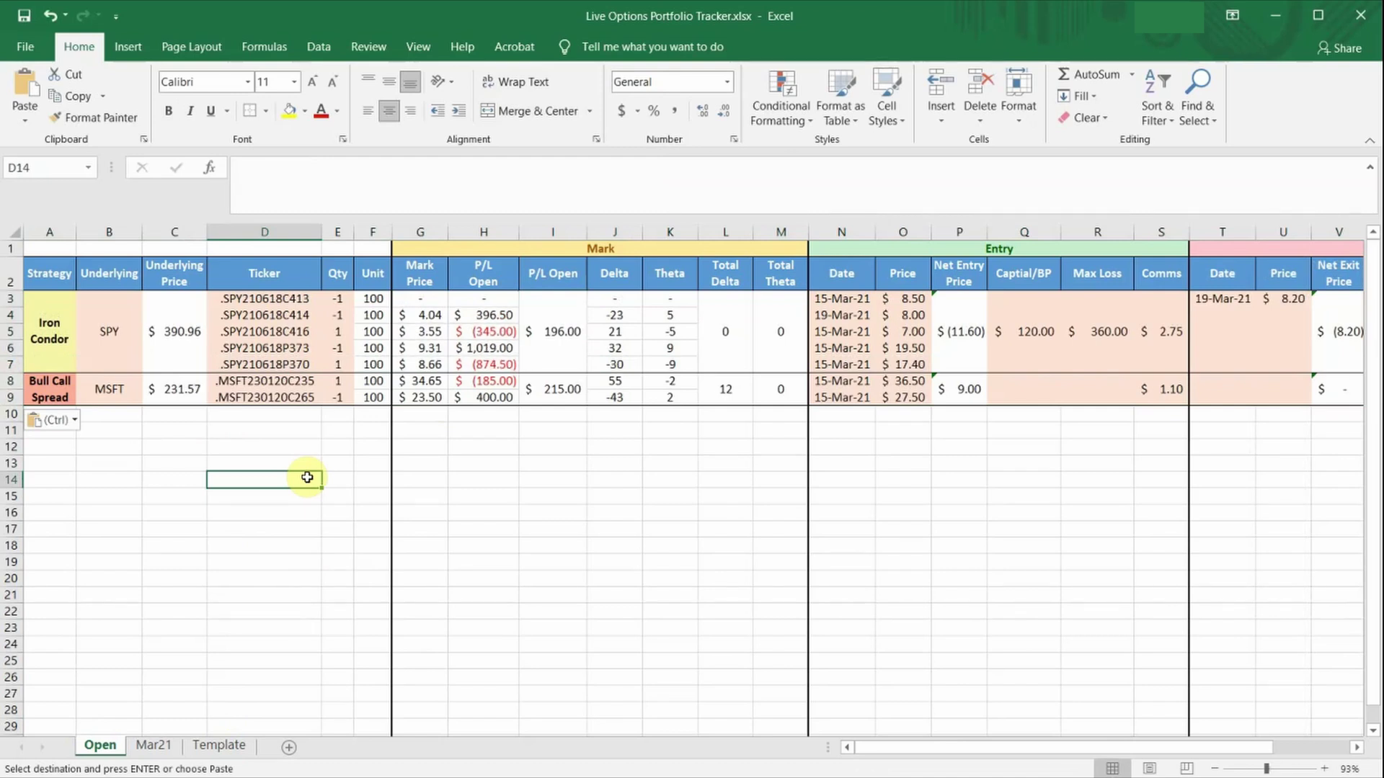
Enter 19mar2021 as the exit date in T8 and T9.
click(1239, 383)
text(19mar2021)
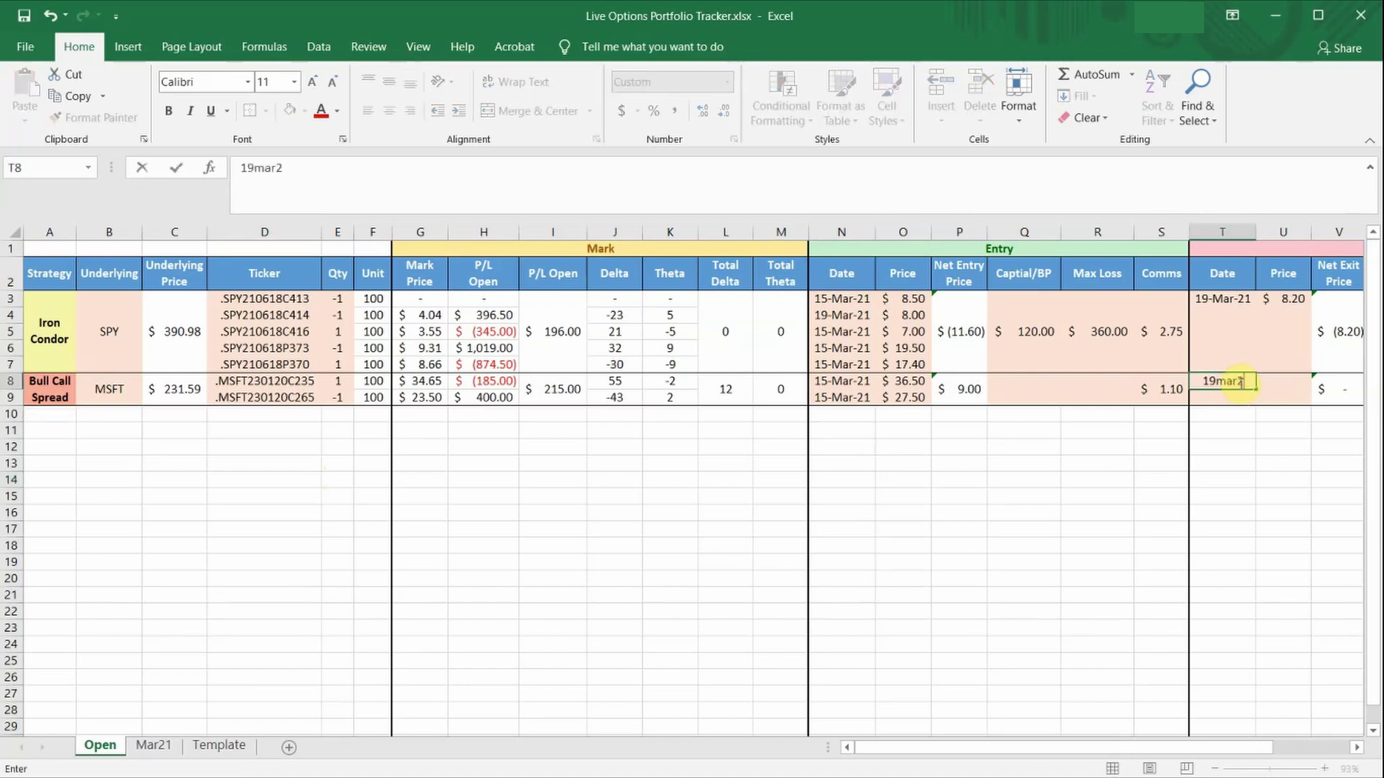
key(Return)
text(19m)
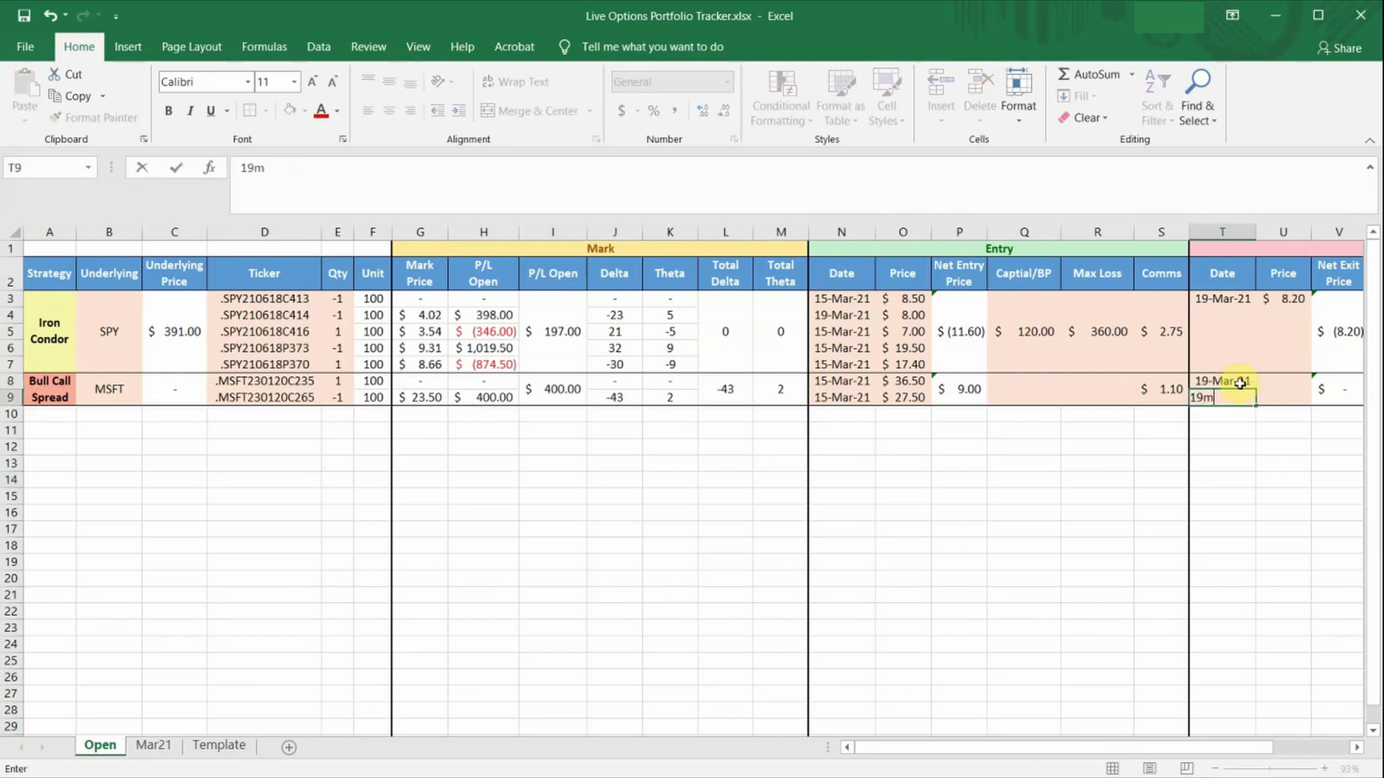
text(ar2021)
key(Return)
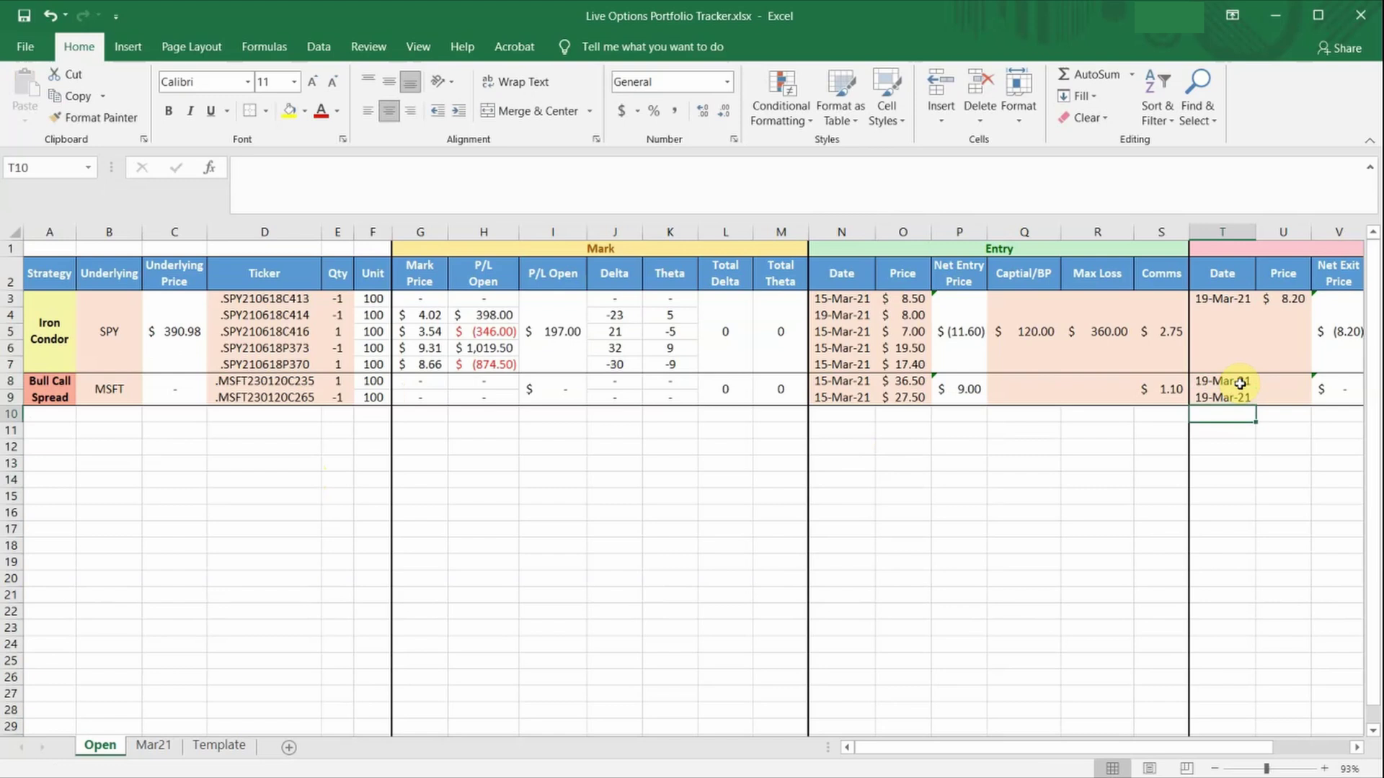
Move rows 8–9 to row 3 of the Mar21 sheet, then return to Open.
drag(12, 382, 15, 399)
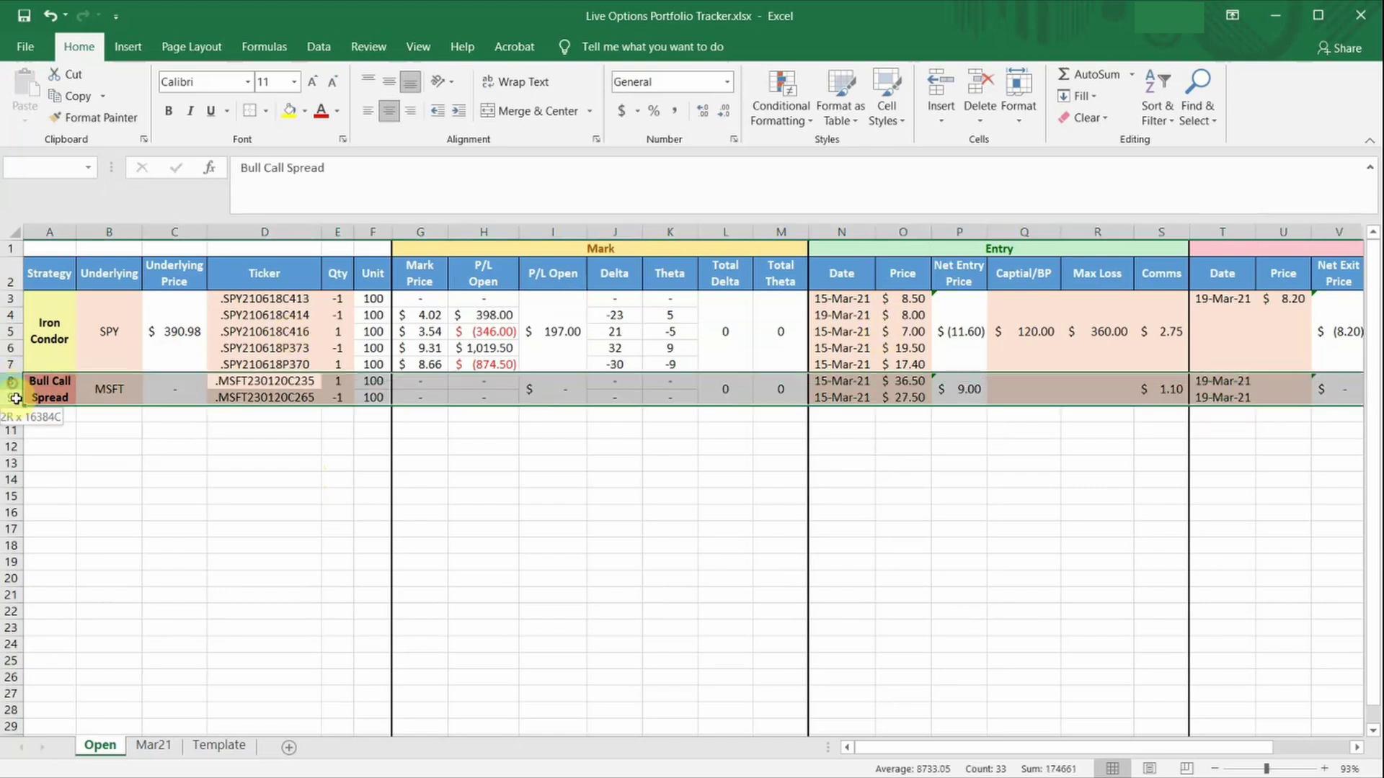
key(ctrl+c)
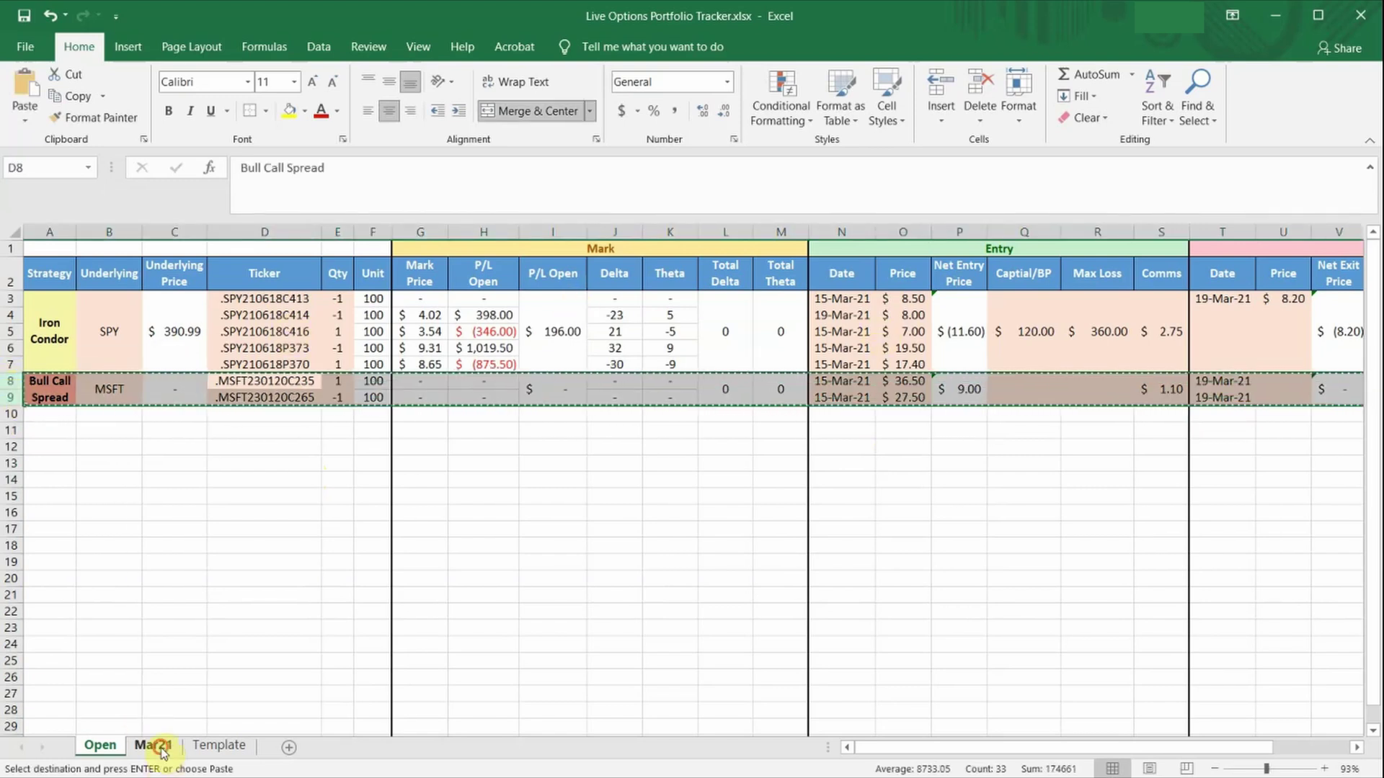
click(155, 746)
click(5, 299)
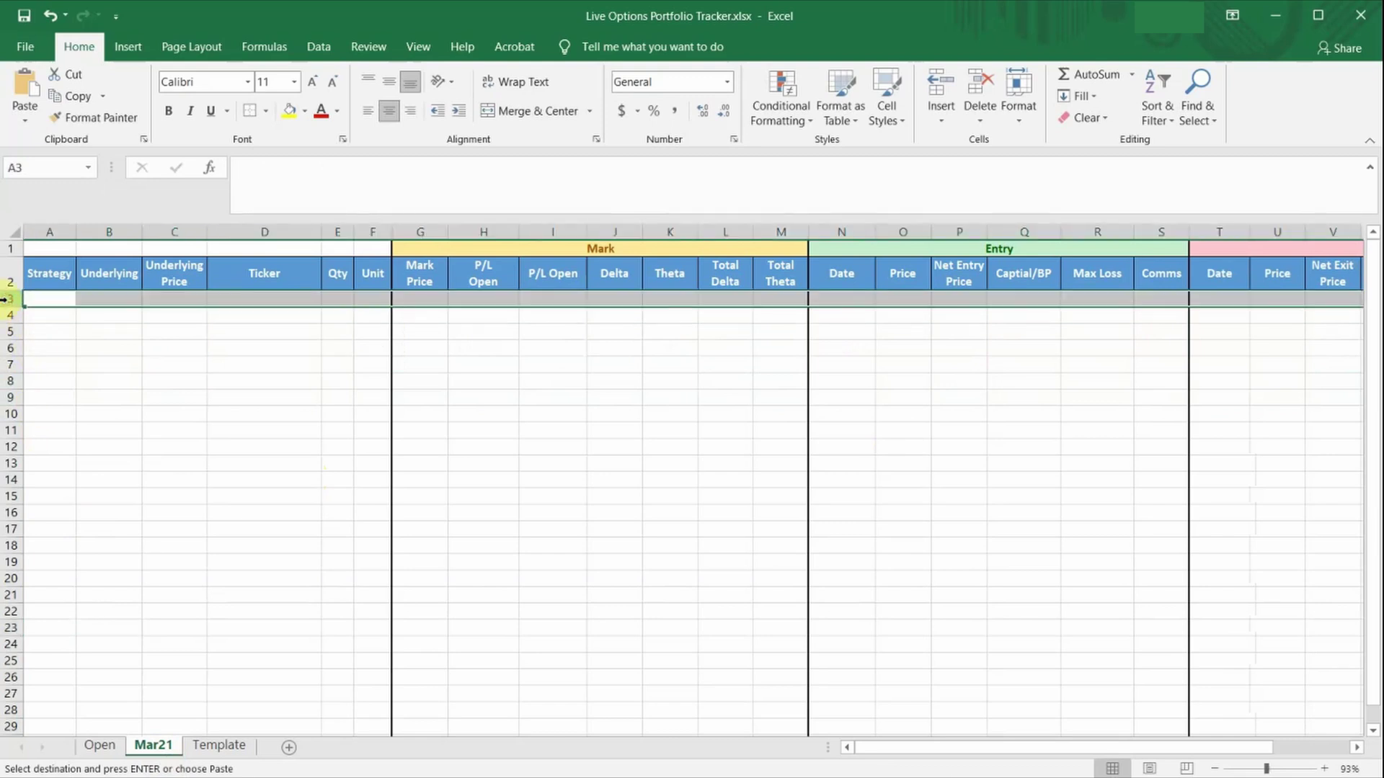
key(Return)
click(205, 468)
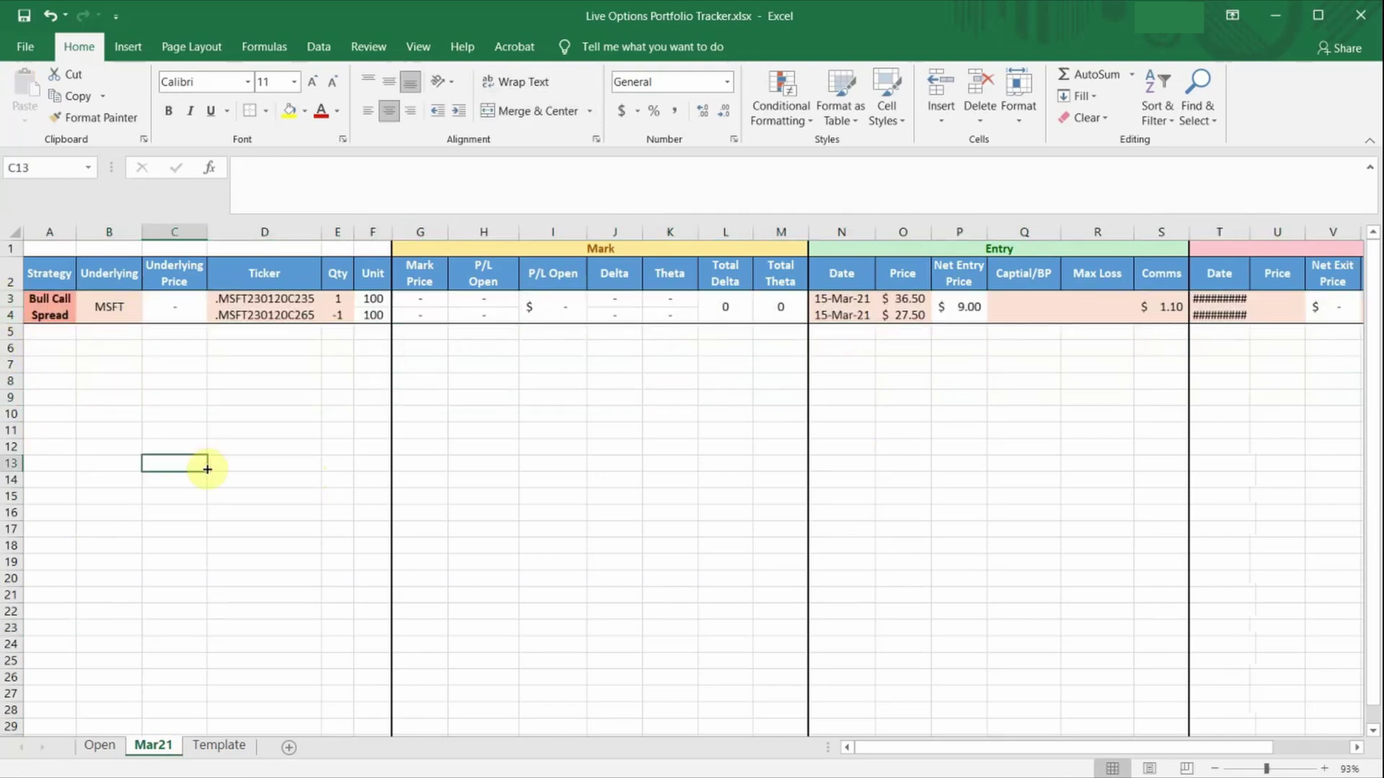
click(109, 746)
click(259, 631)
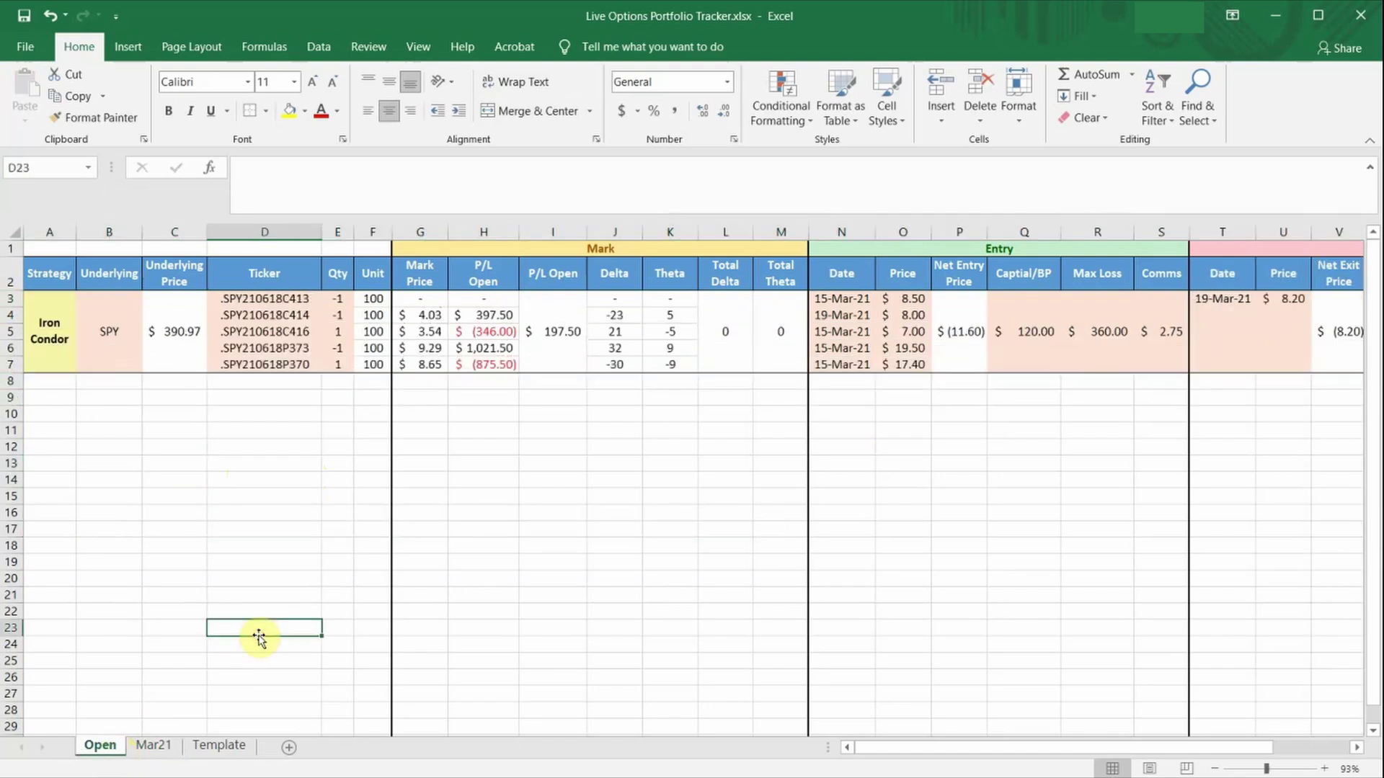